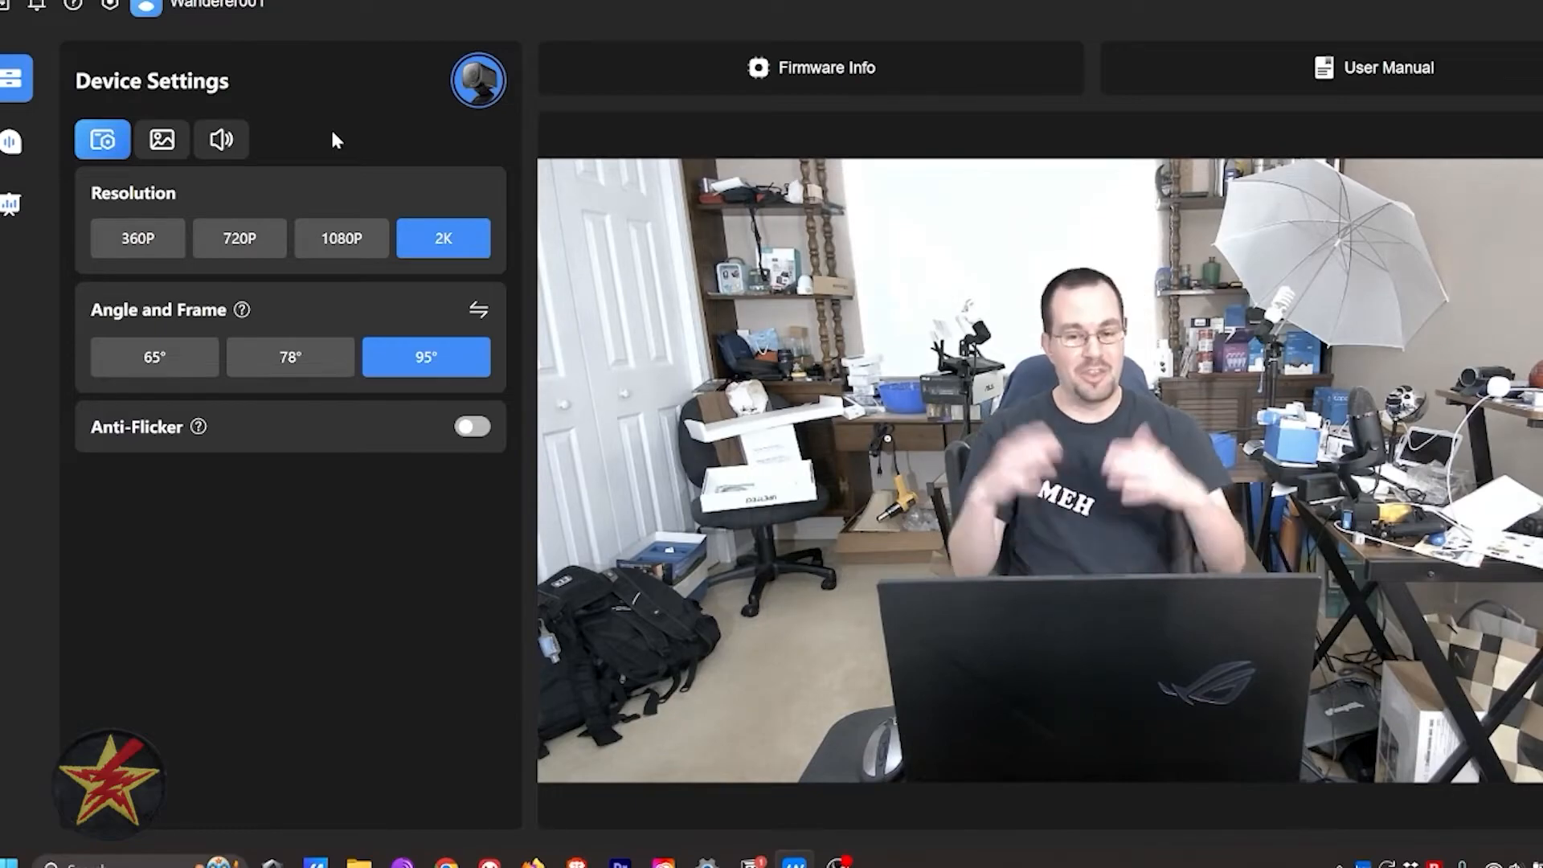
Turn on Optimize Brightness in the webcam's image settings
click(167, 151)
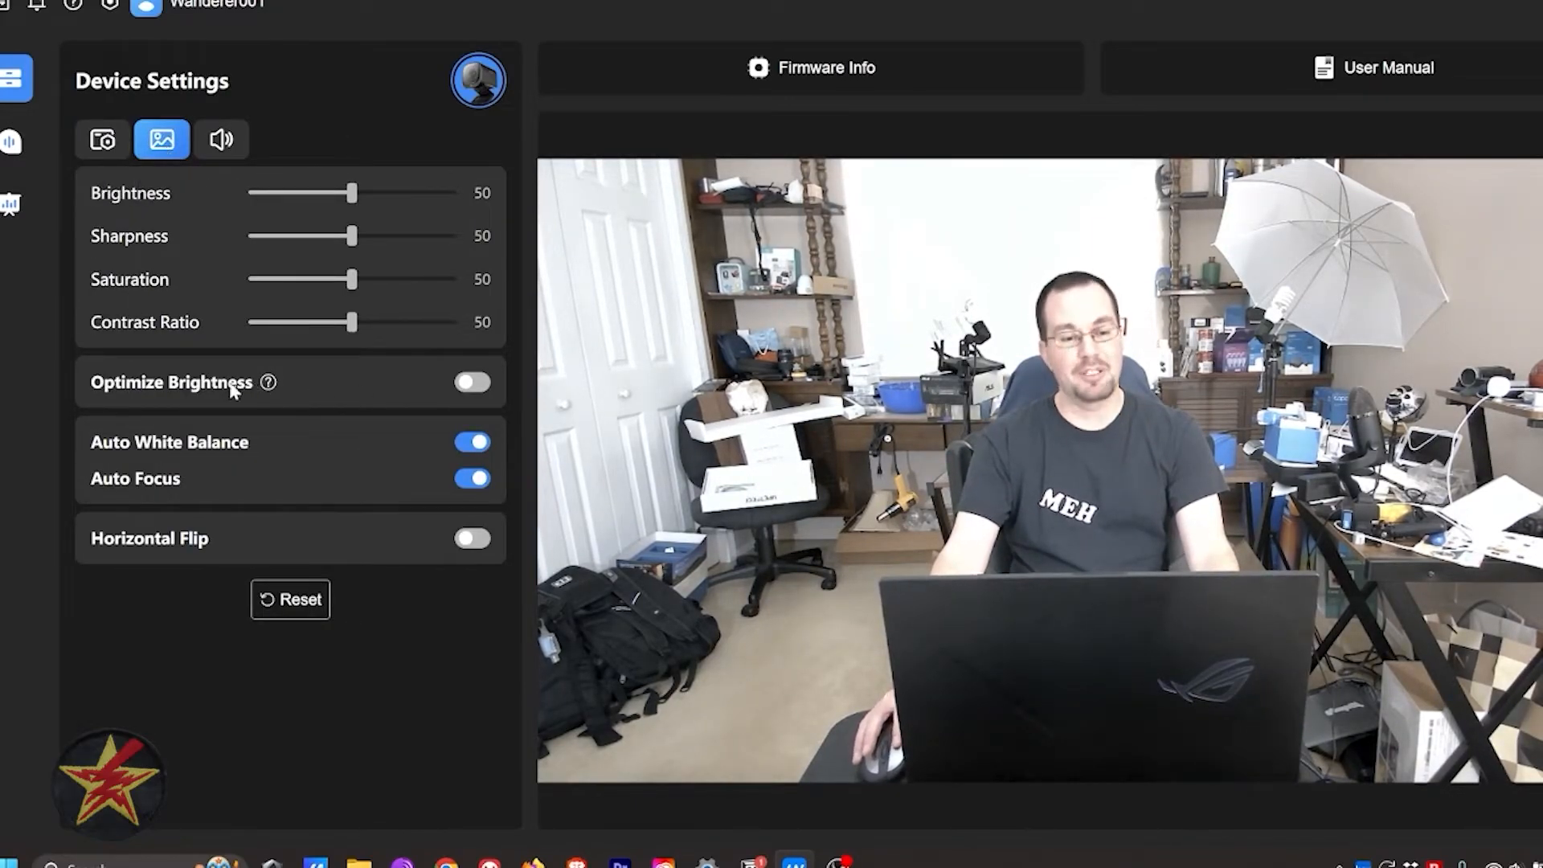
click(466, 386)
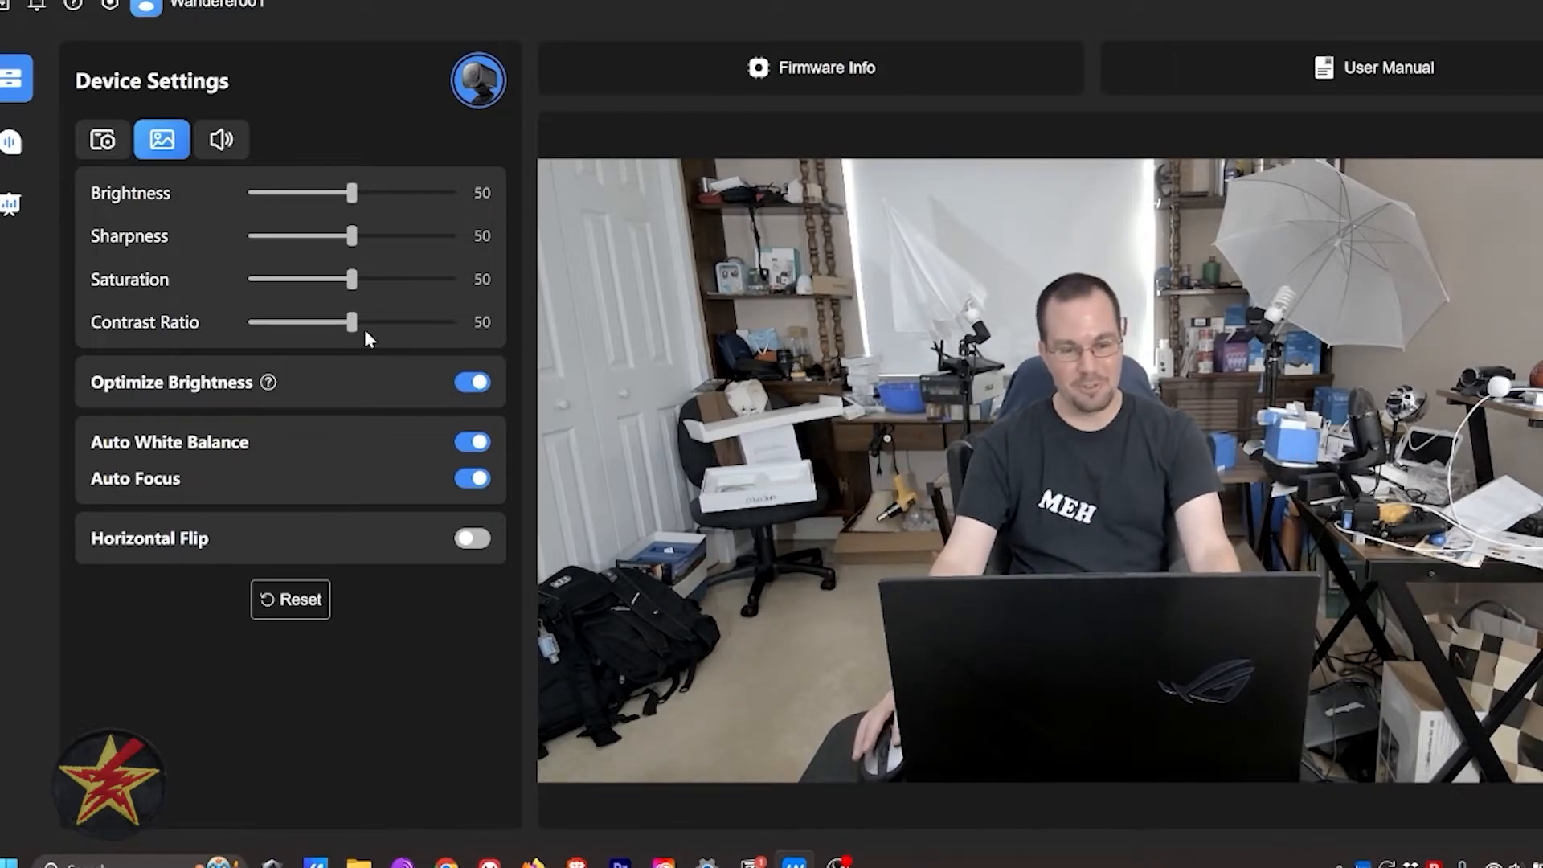
Try the webcam's 1080P, 720P and 360P resolutions in turn, and set the resolution back to 2K
click(120, 145)
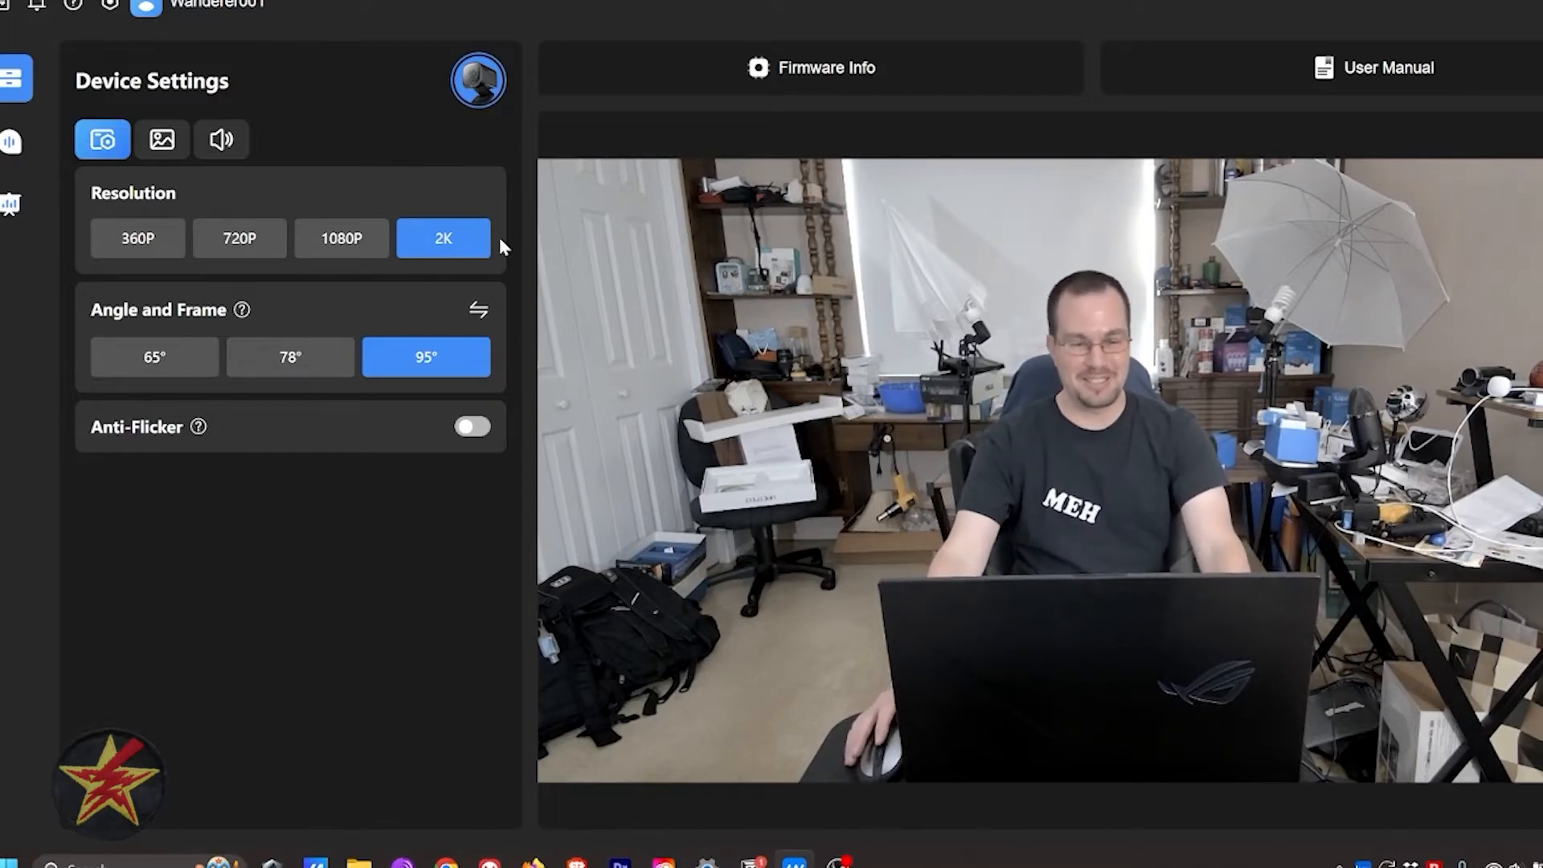
click(359, 238)
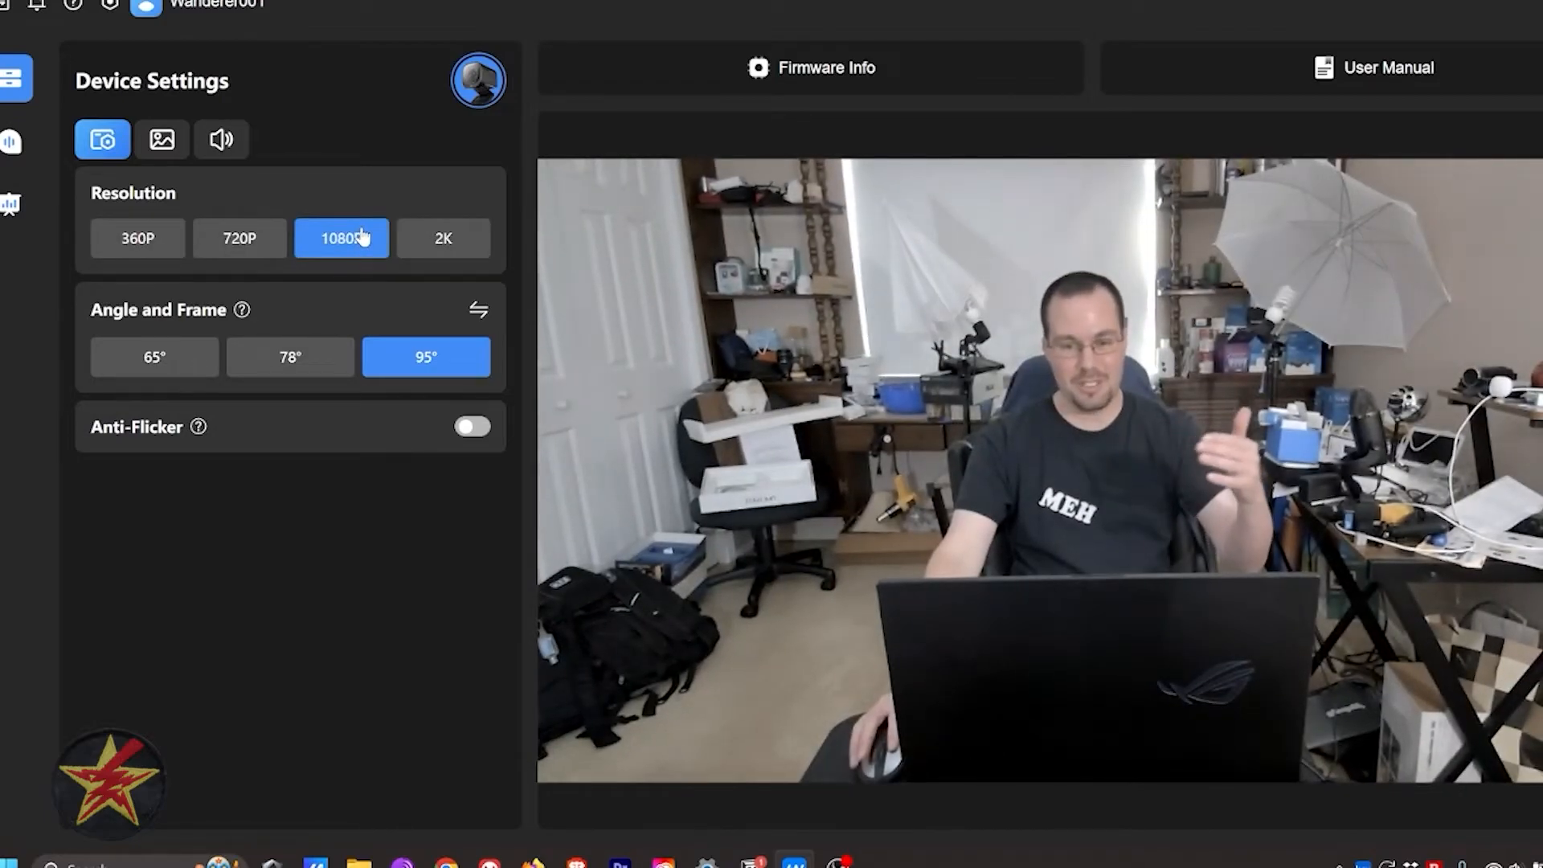
click(257, 243)
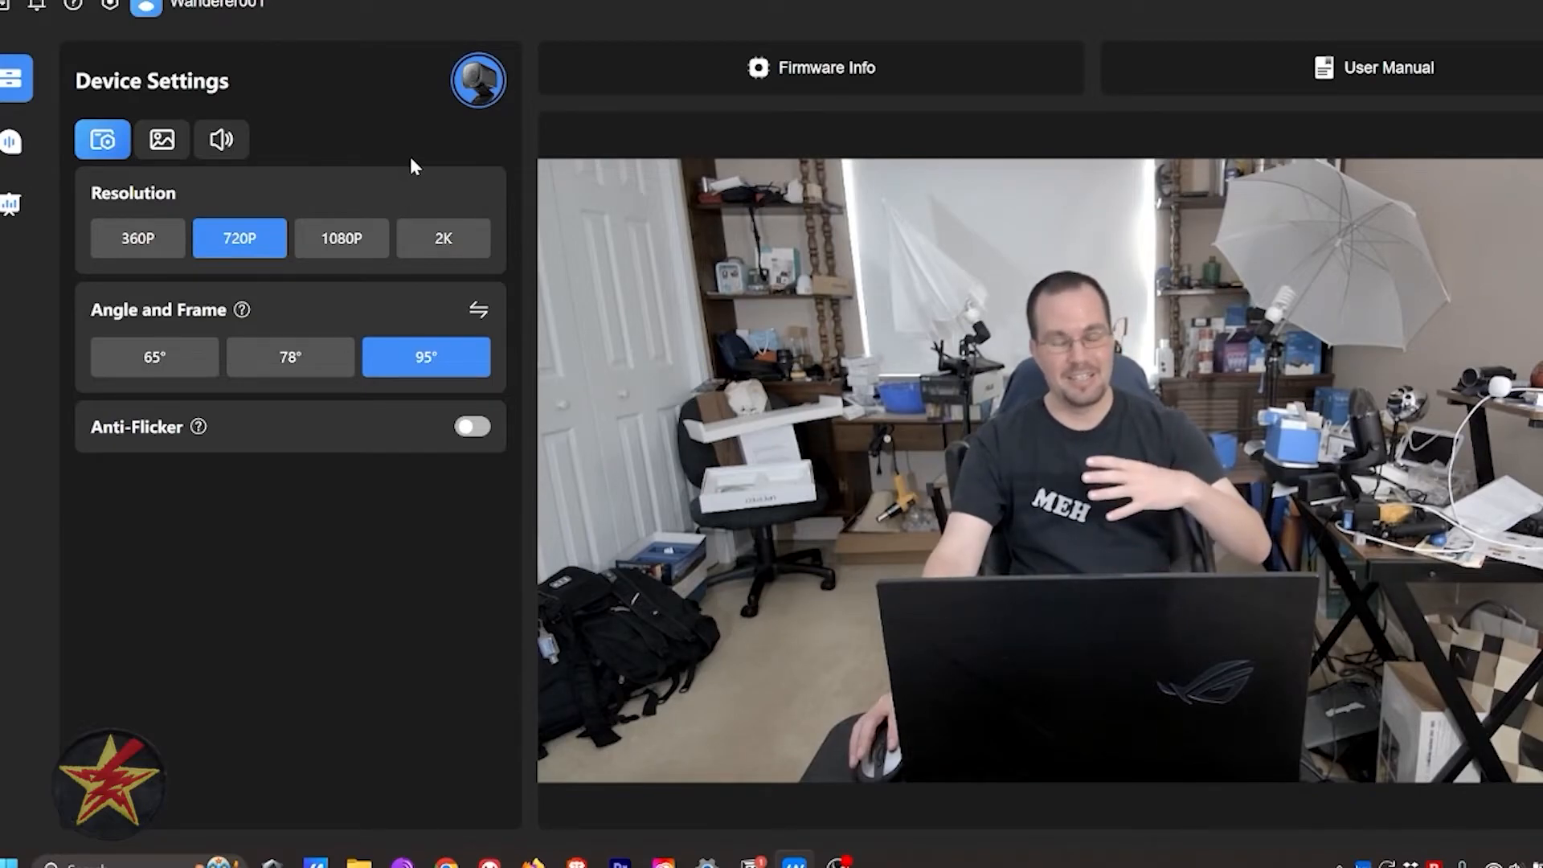
click(165, 239)
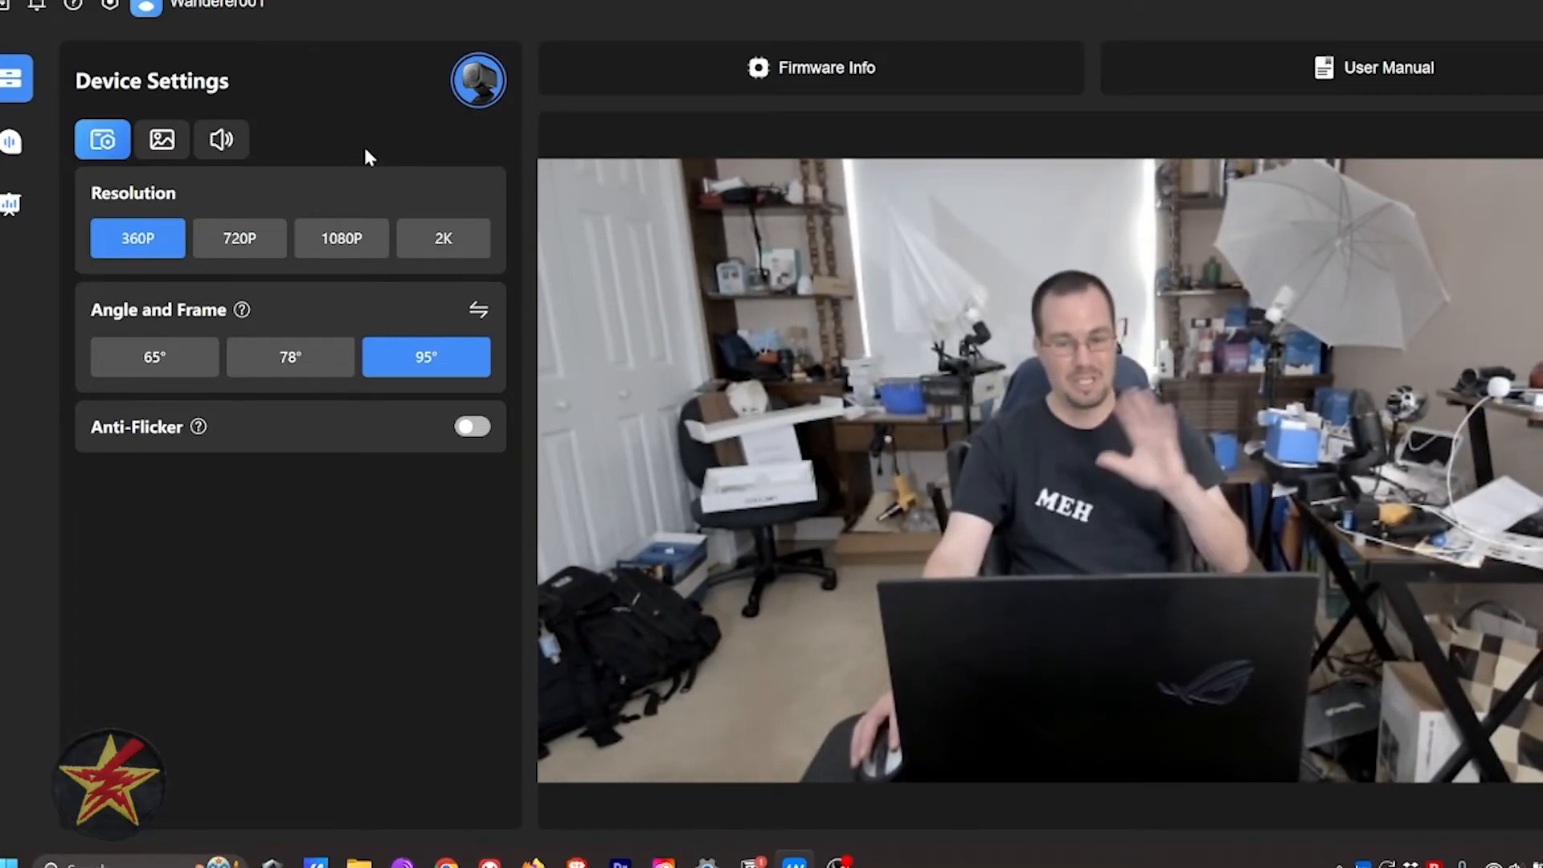
click(443, 238)
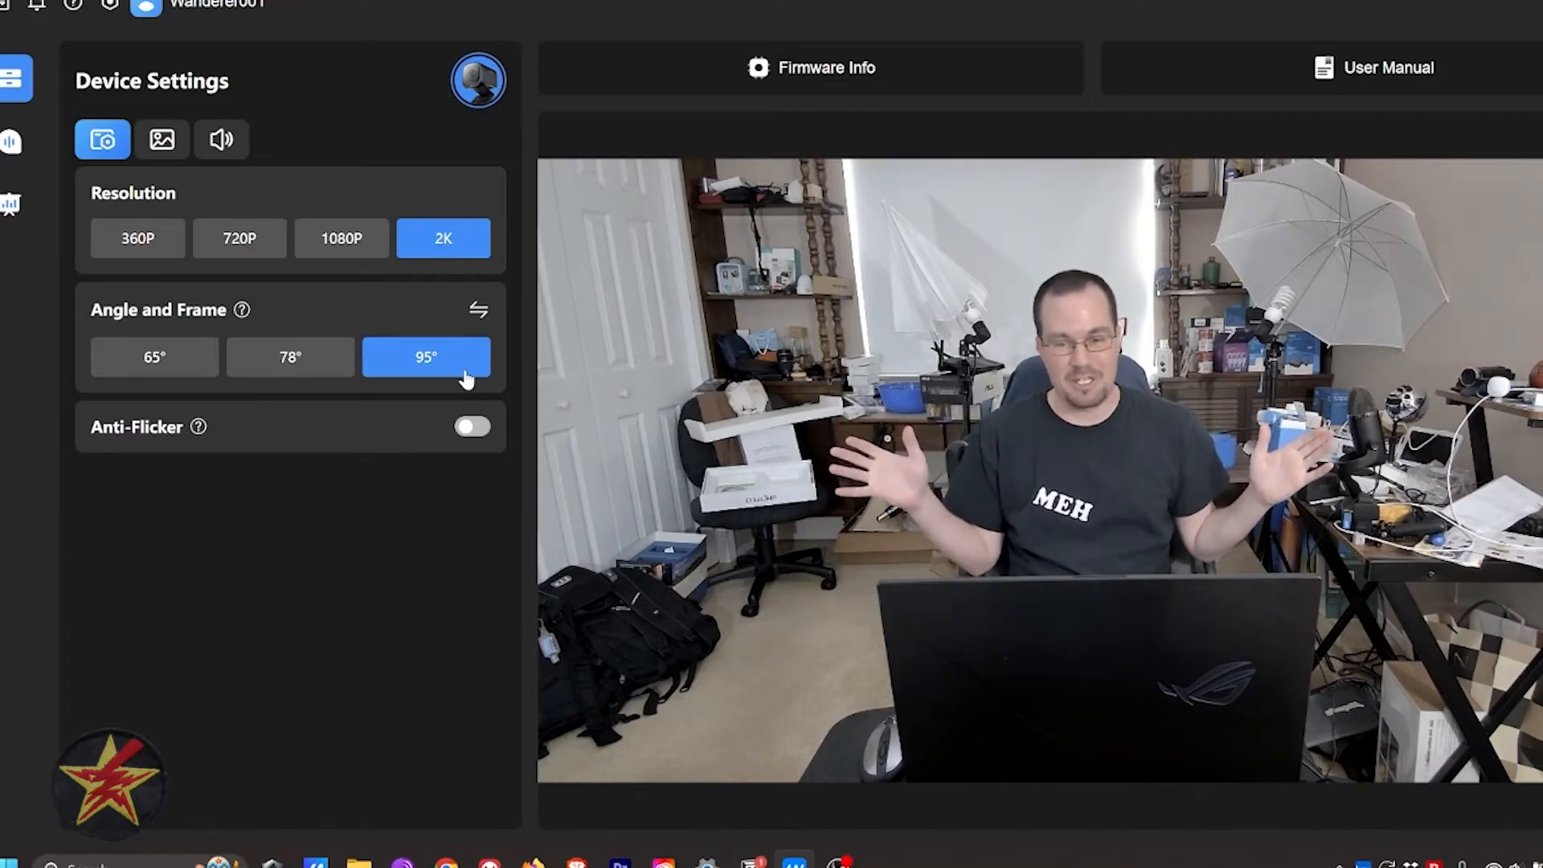
Try the 78° and 65° viewing angles, and set the camera angle back to 95°
click(331, 371)
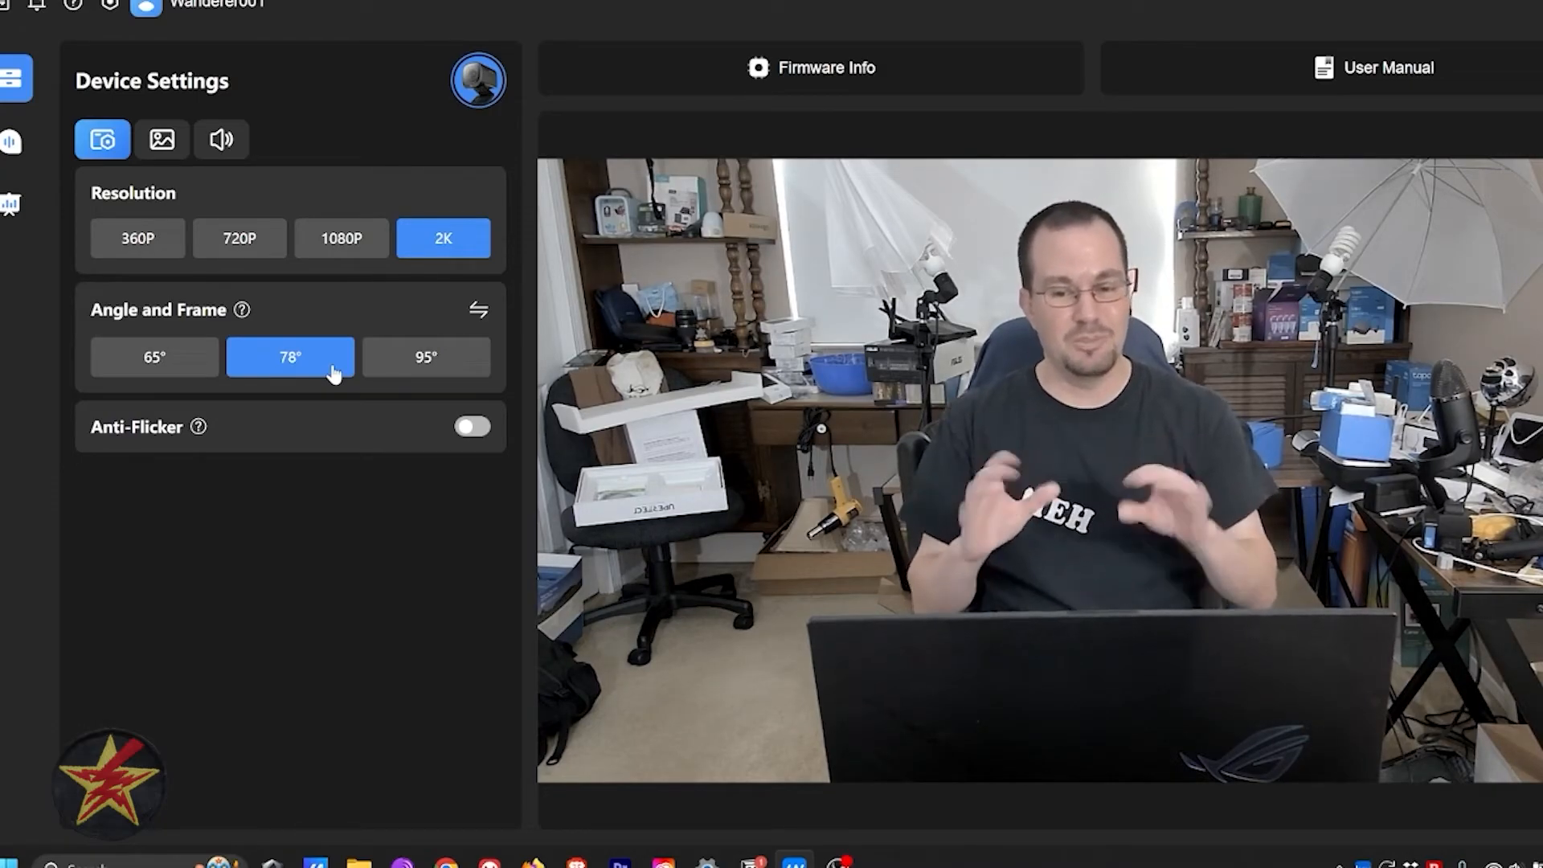
click(144, 371)
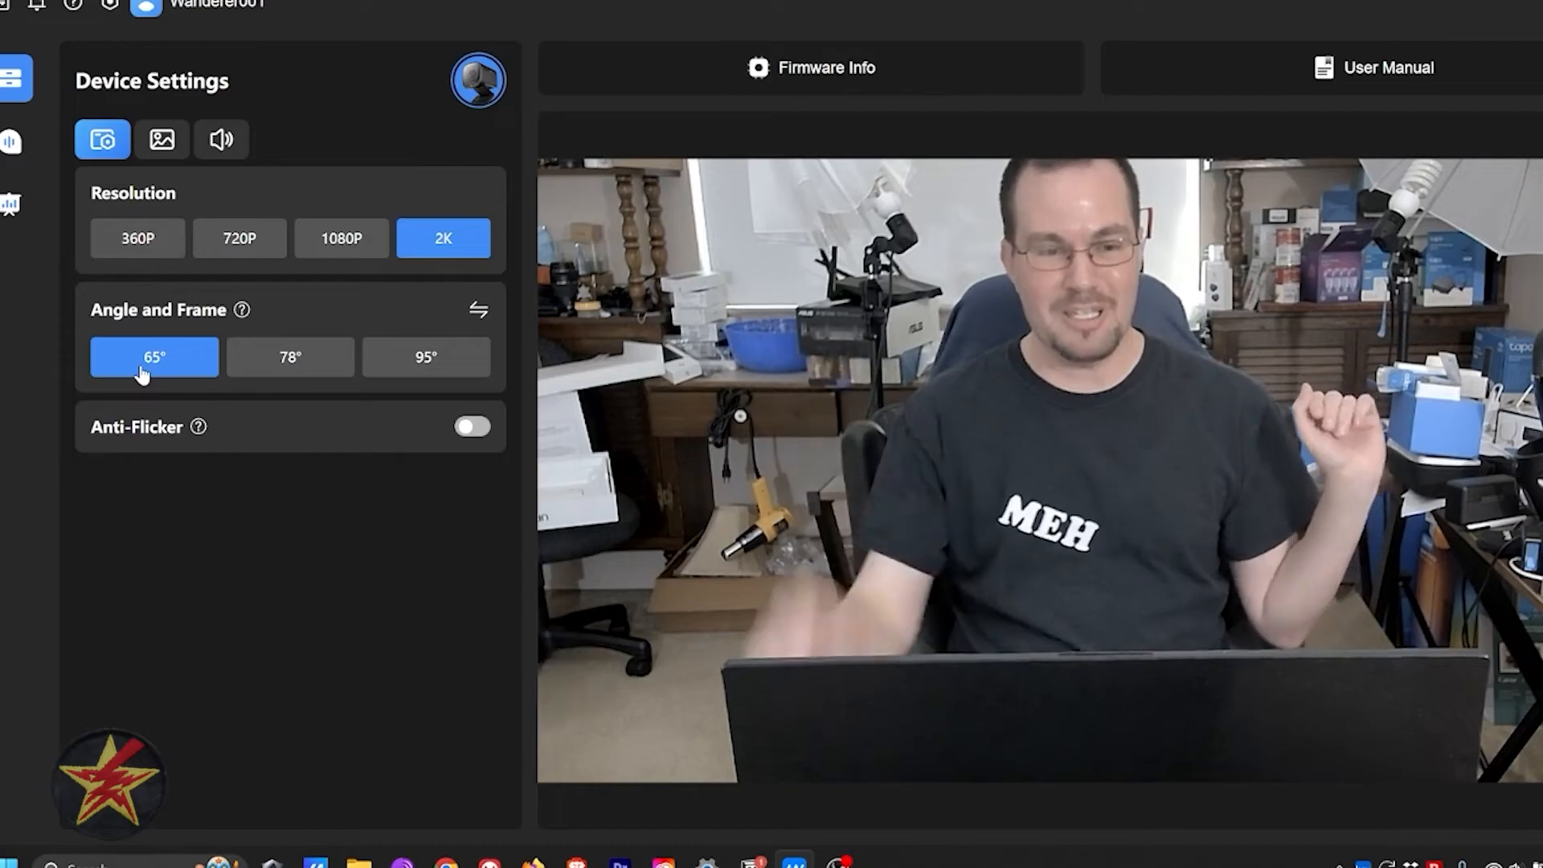
click(299, 363)
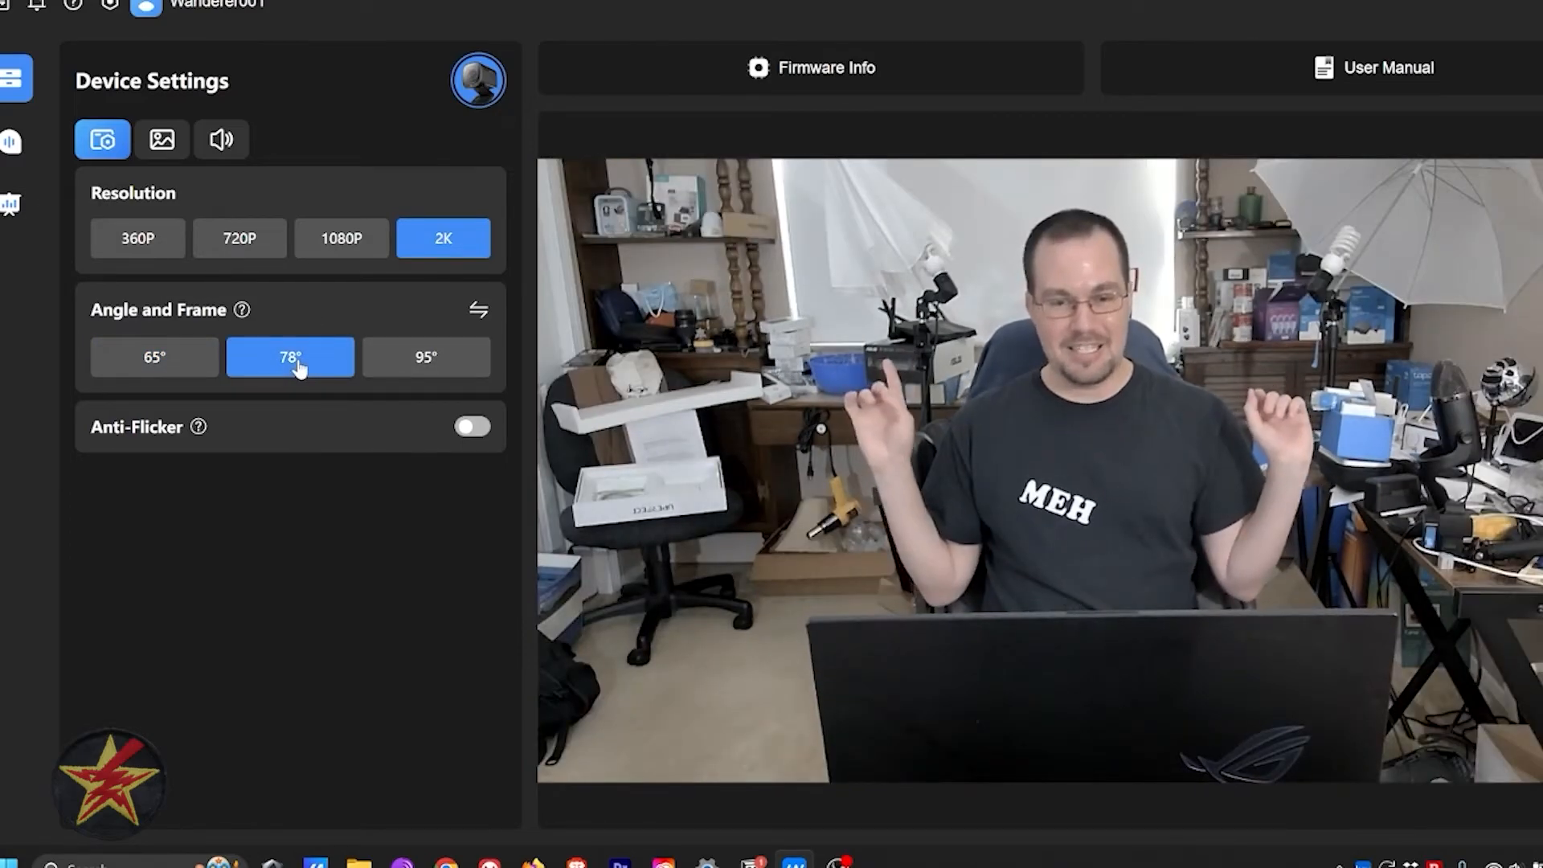
click(414, 363)
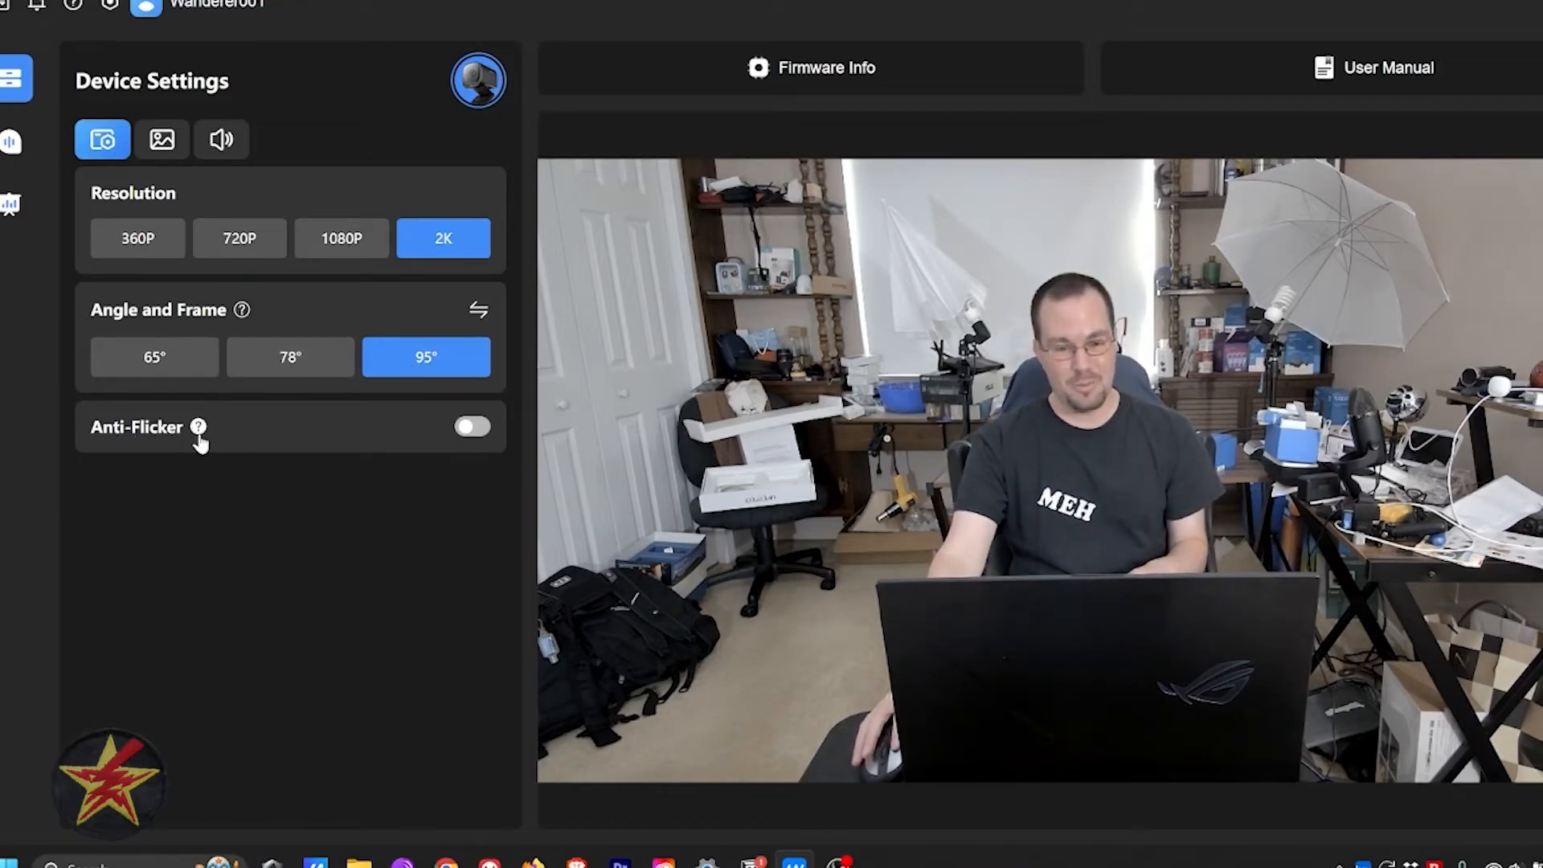
Turn on Anti-Flicker, try its 50Hz and 60Hz options, and turn Anti-Flicker off again
click(477, 430)
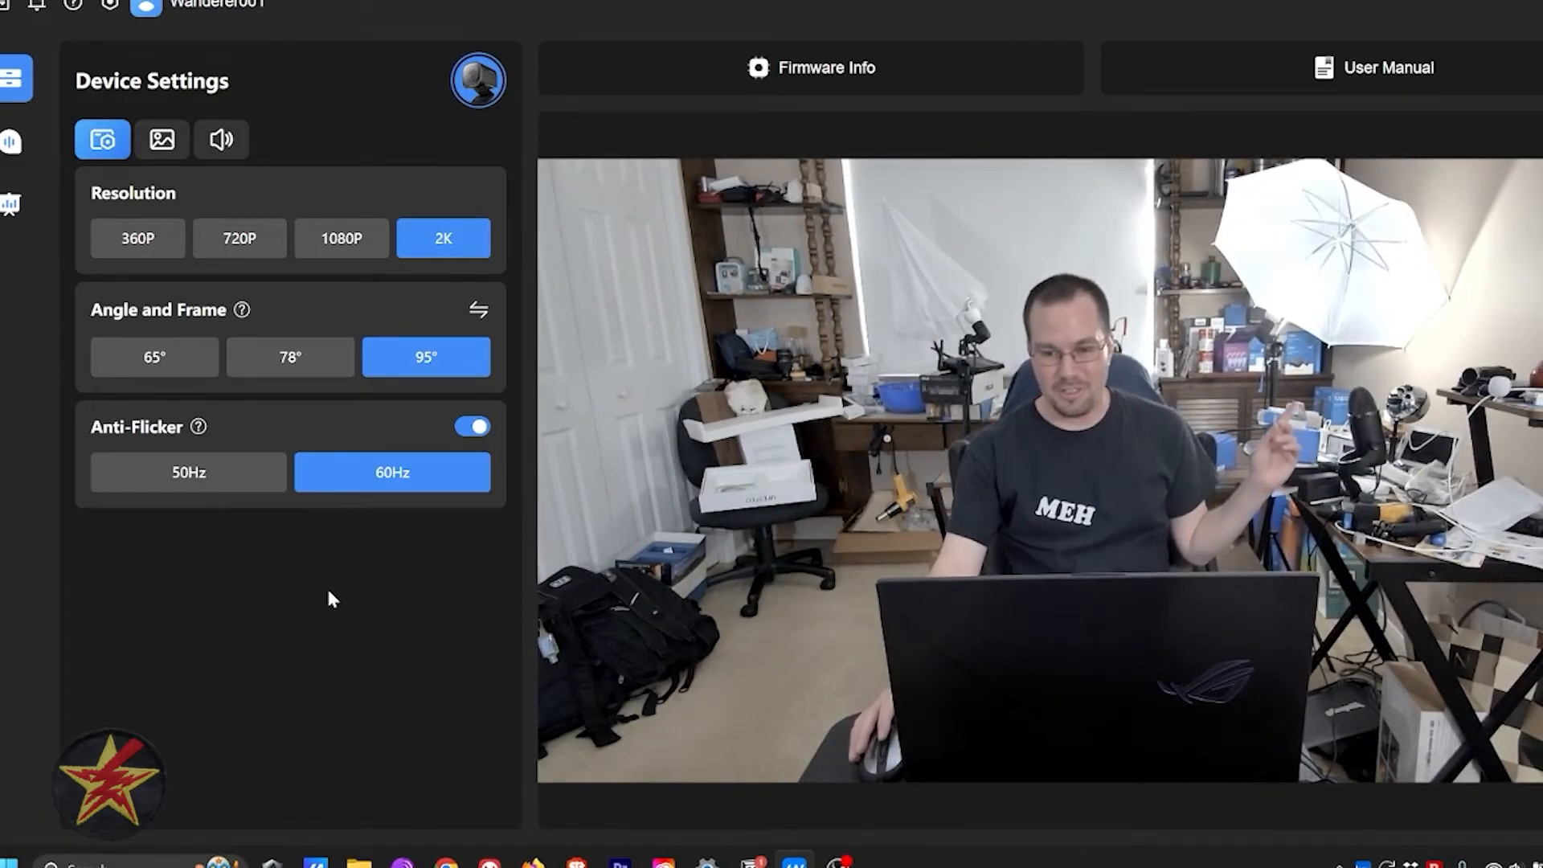
click(210, 485)
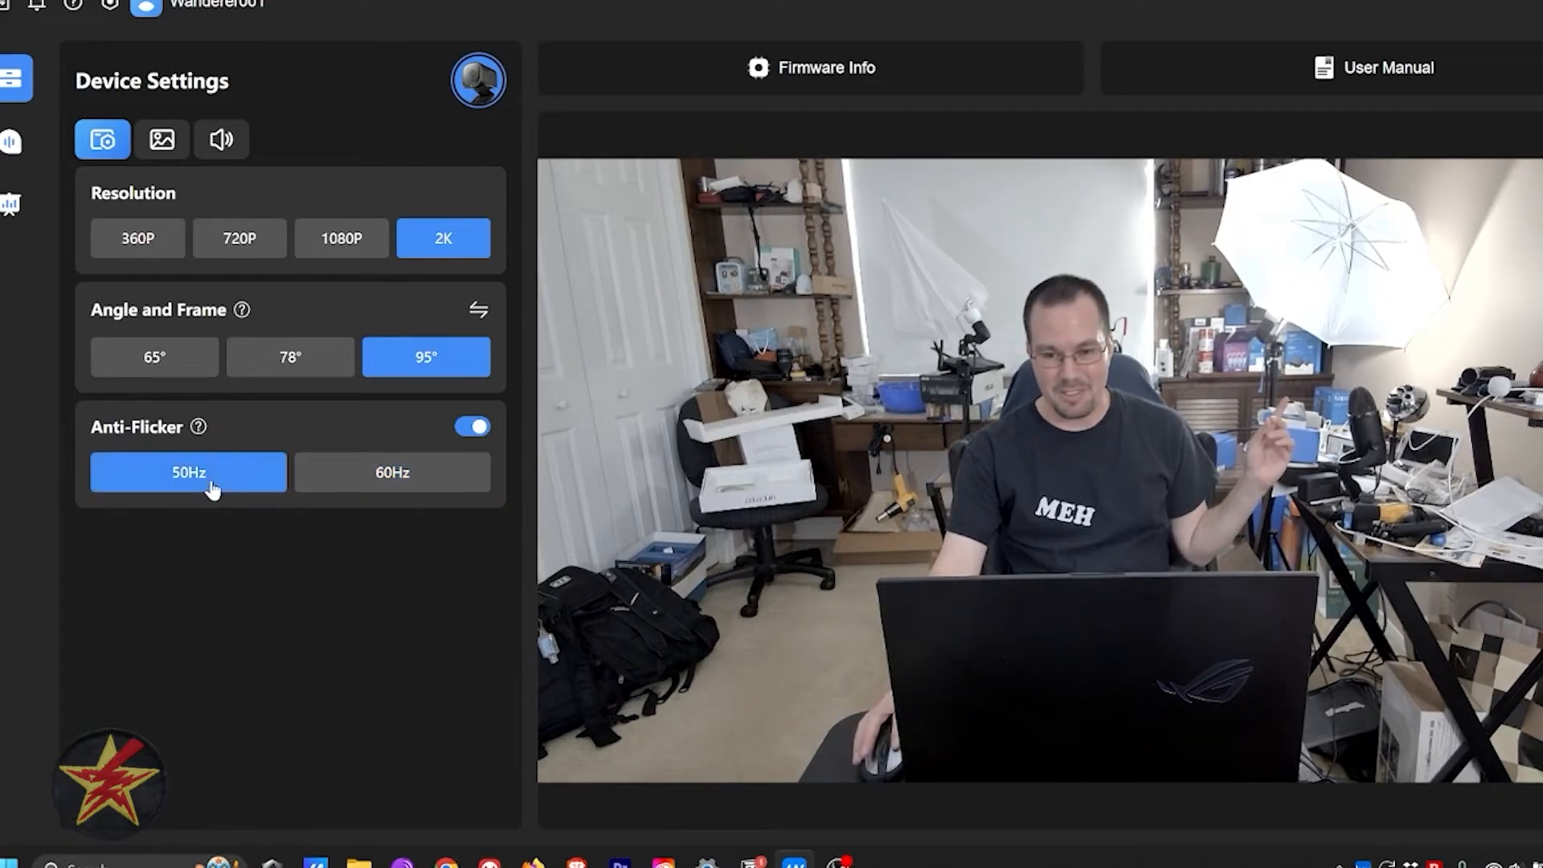
click(378, 482)
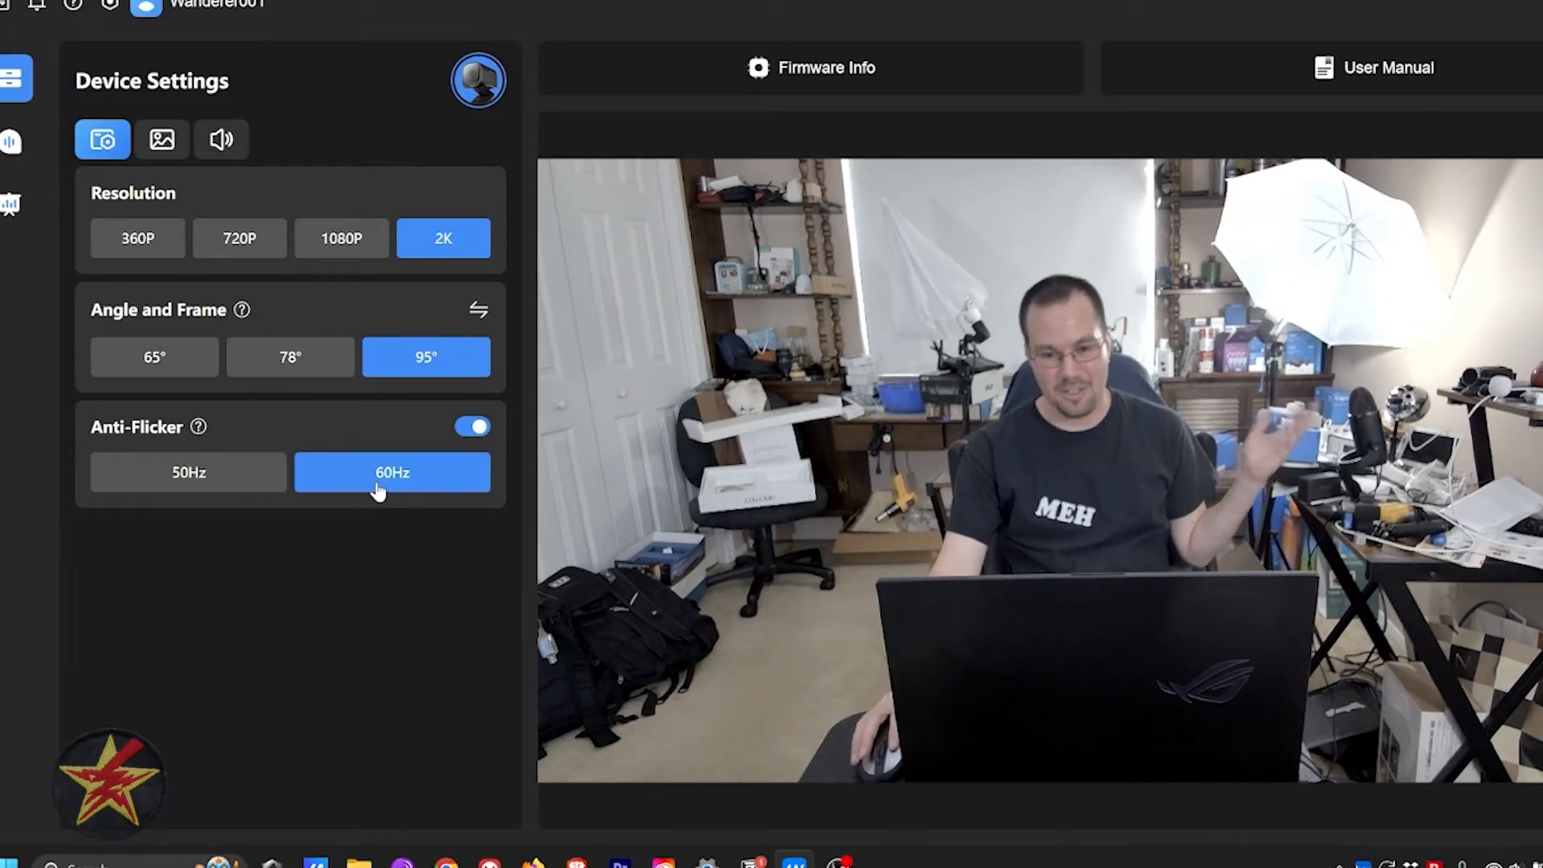
click(472, 426)
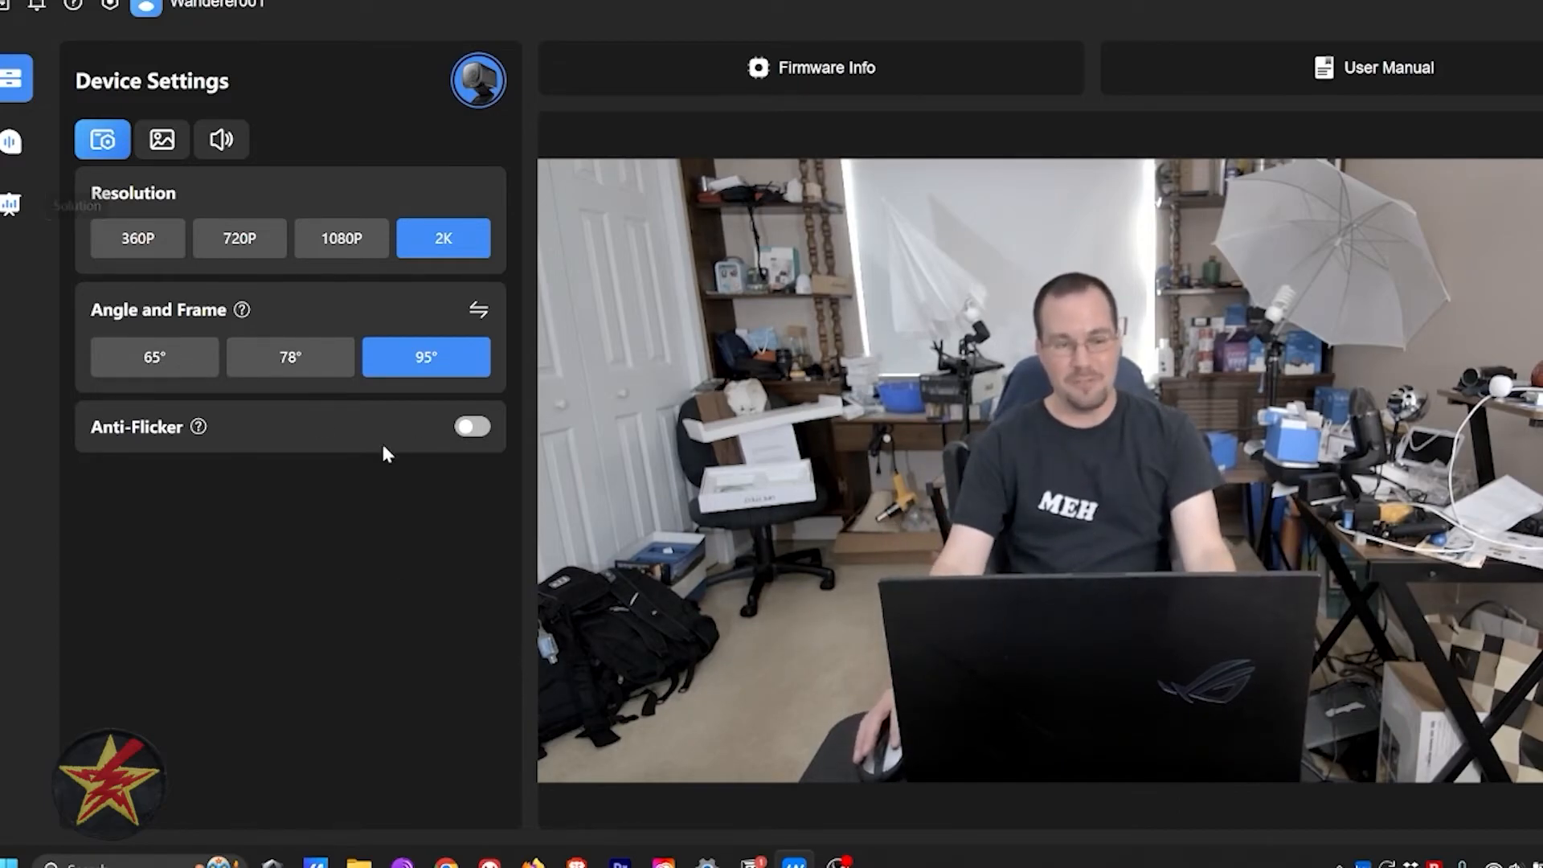
Compare the picture with Optimize Brightness off and on in the image settings, and leave it off
click(162, 141)
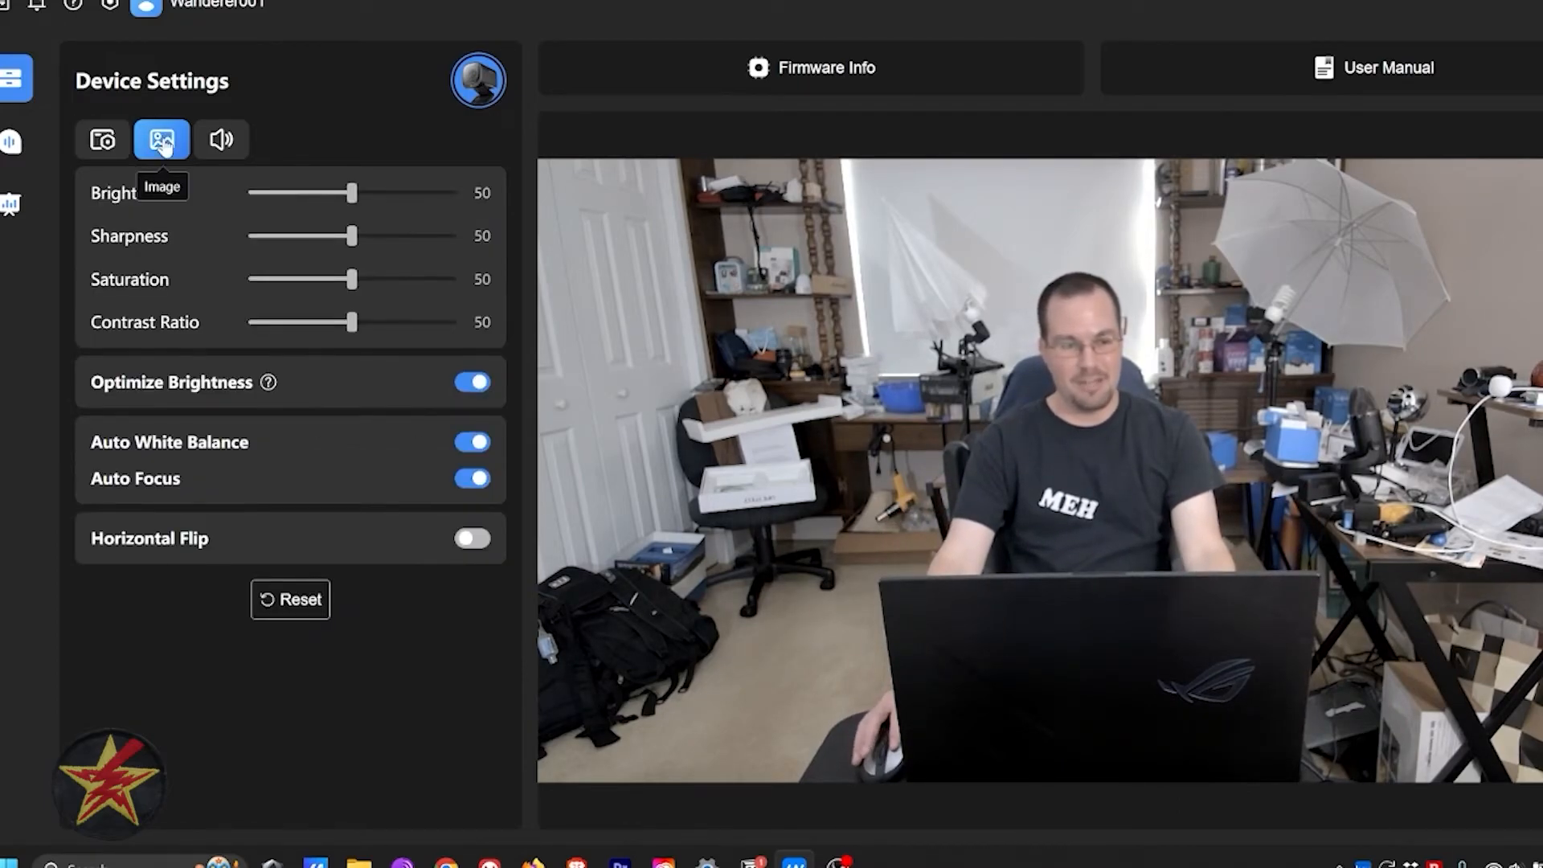
click(476, 382)
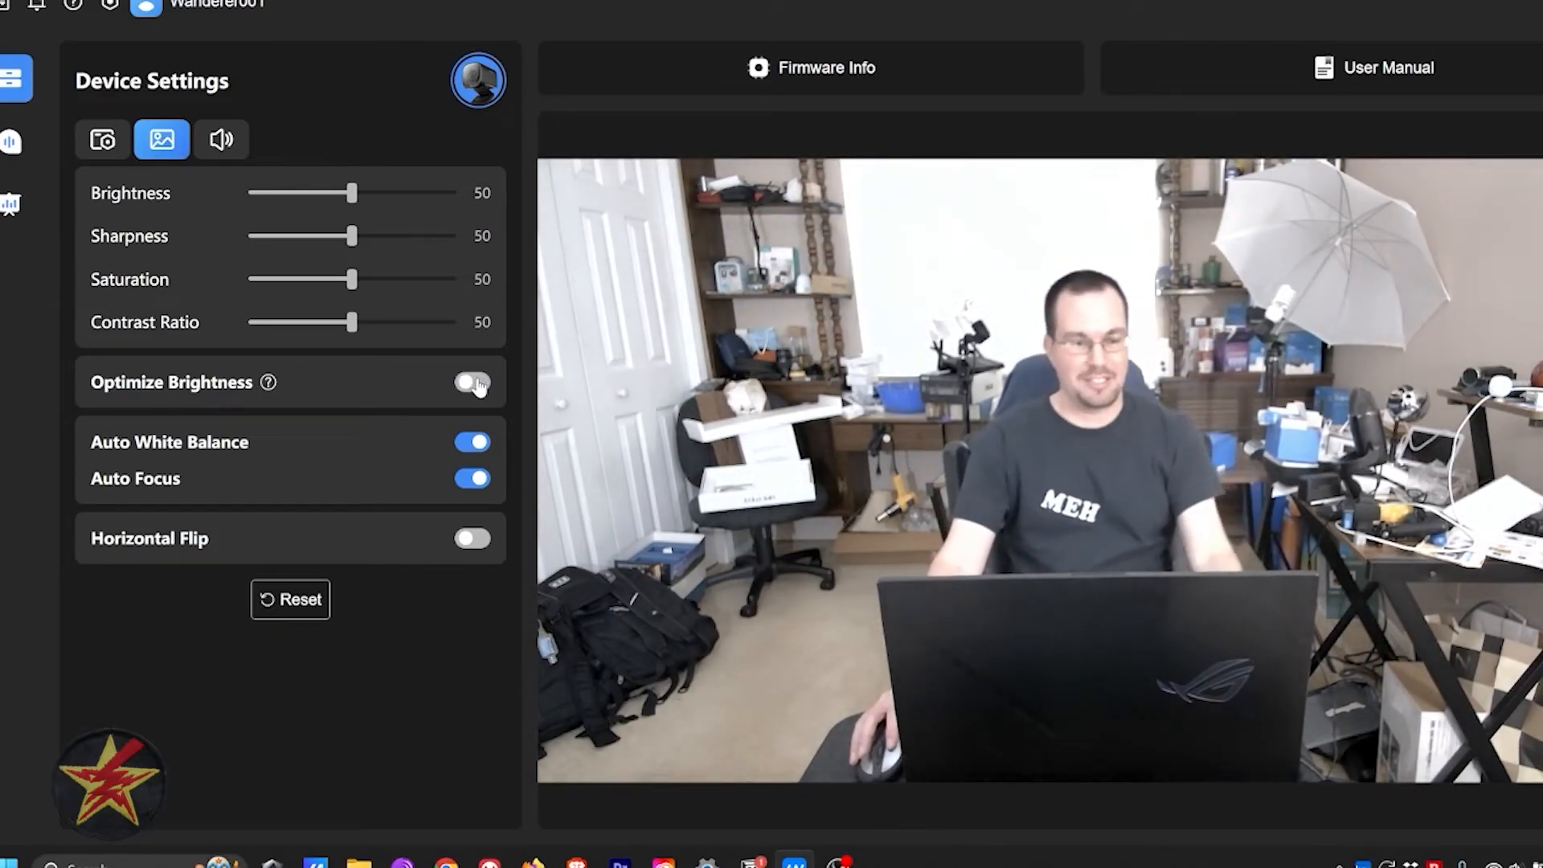
click(479, 385)
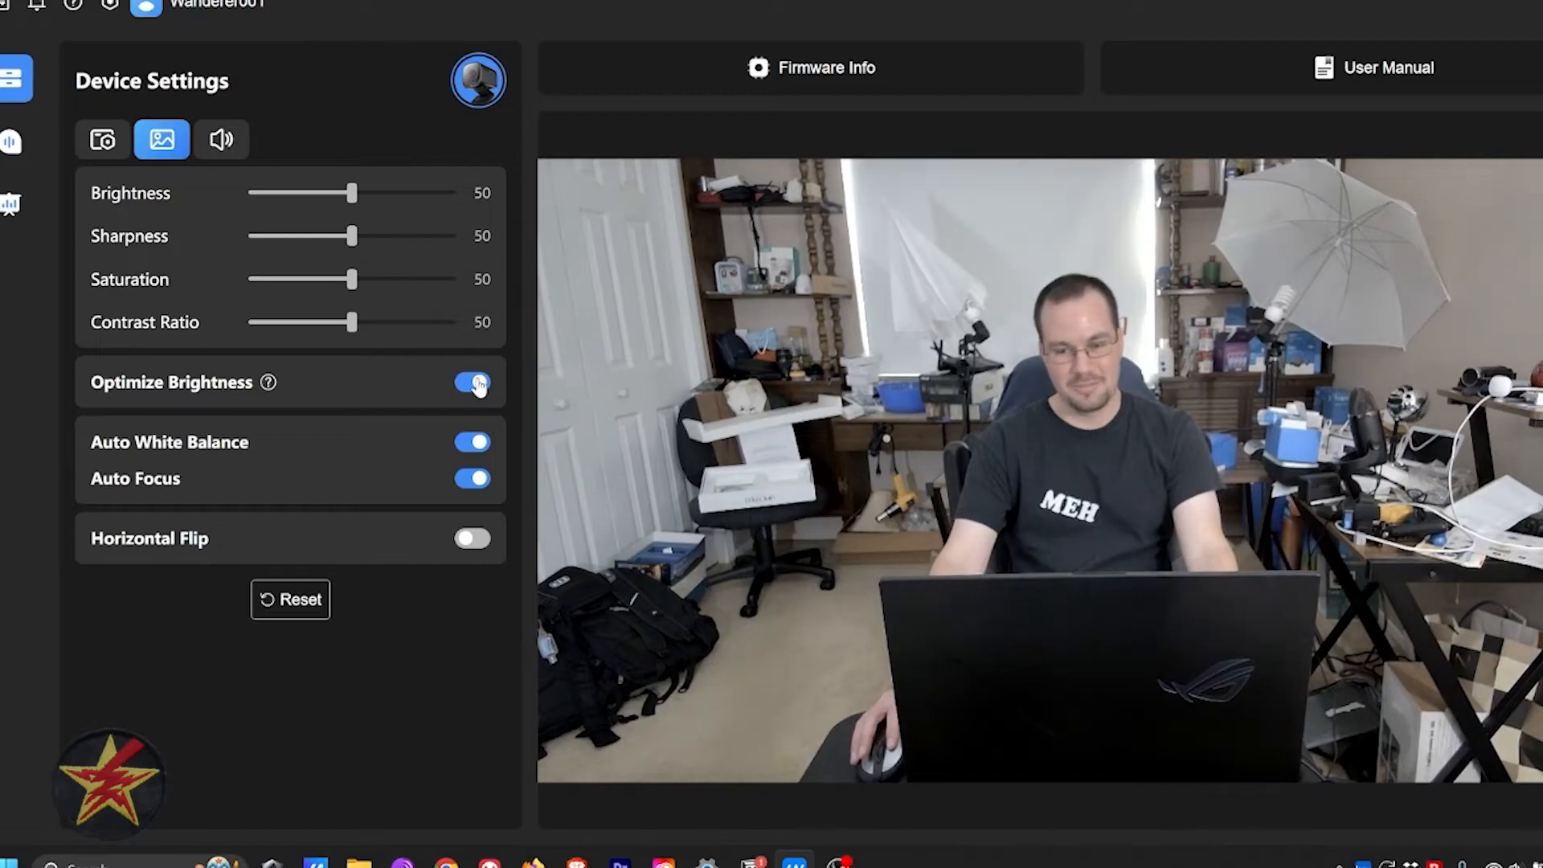
click(479, 385)
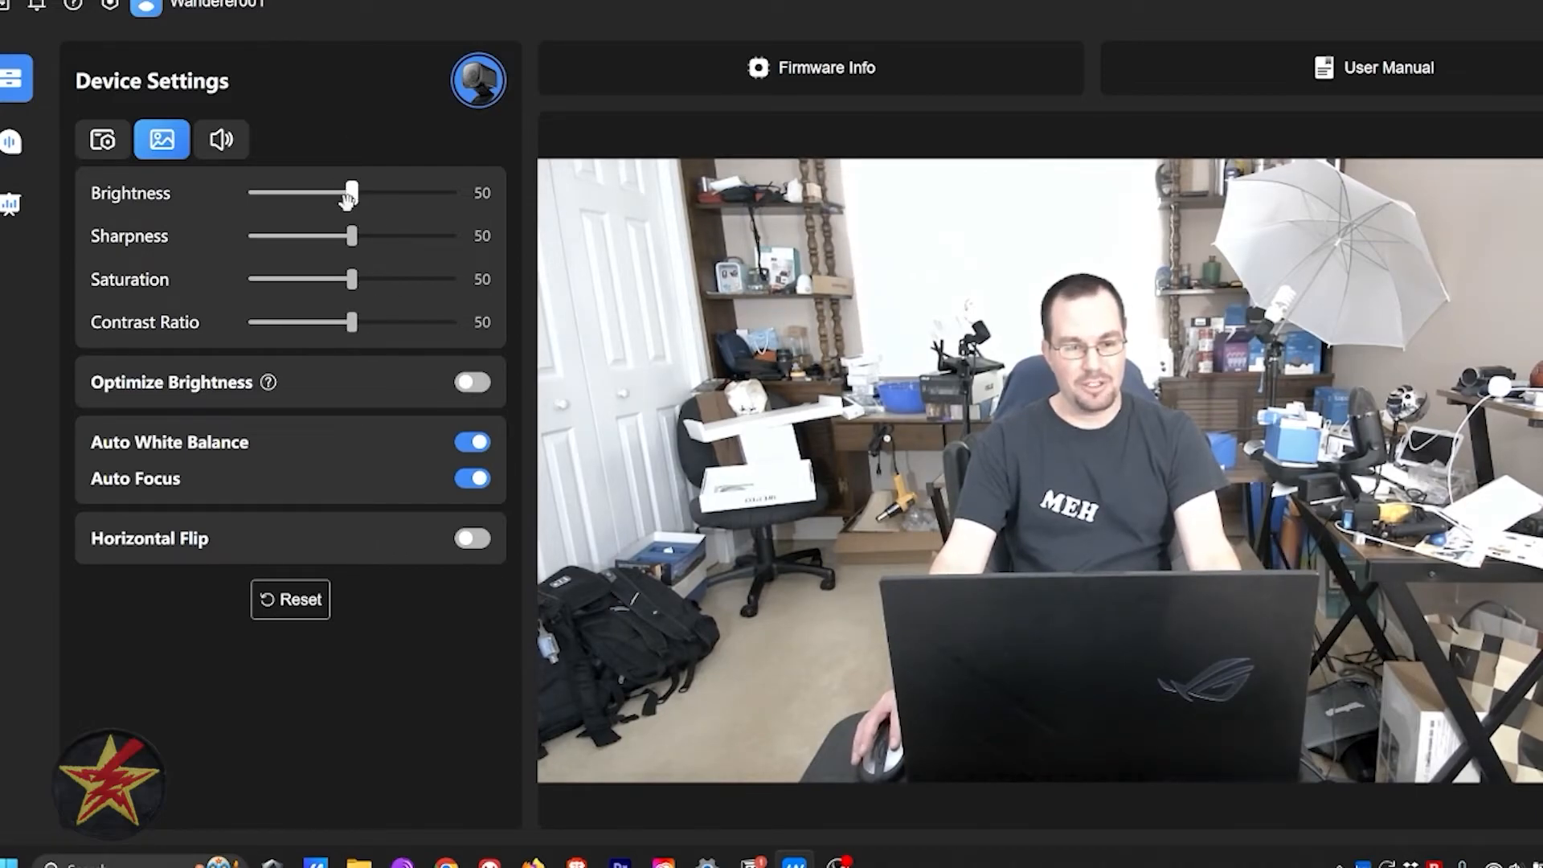
Try sharpness 57, saturation 46 and contrast ratio 72, and reset the image settings to their defaults
drag(353, 201, 366, 237)
drag(351, 278, 397, 321)
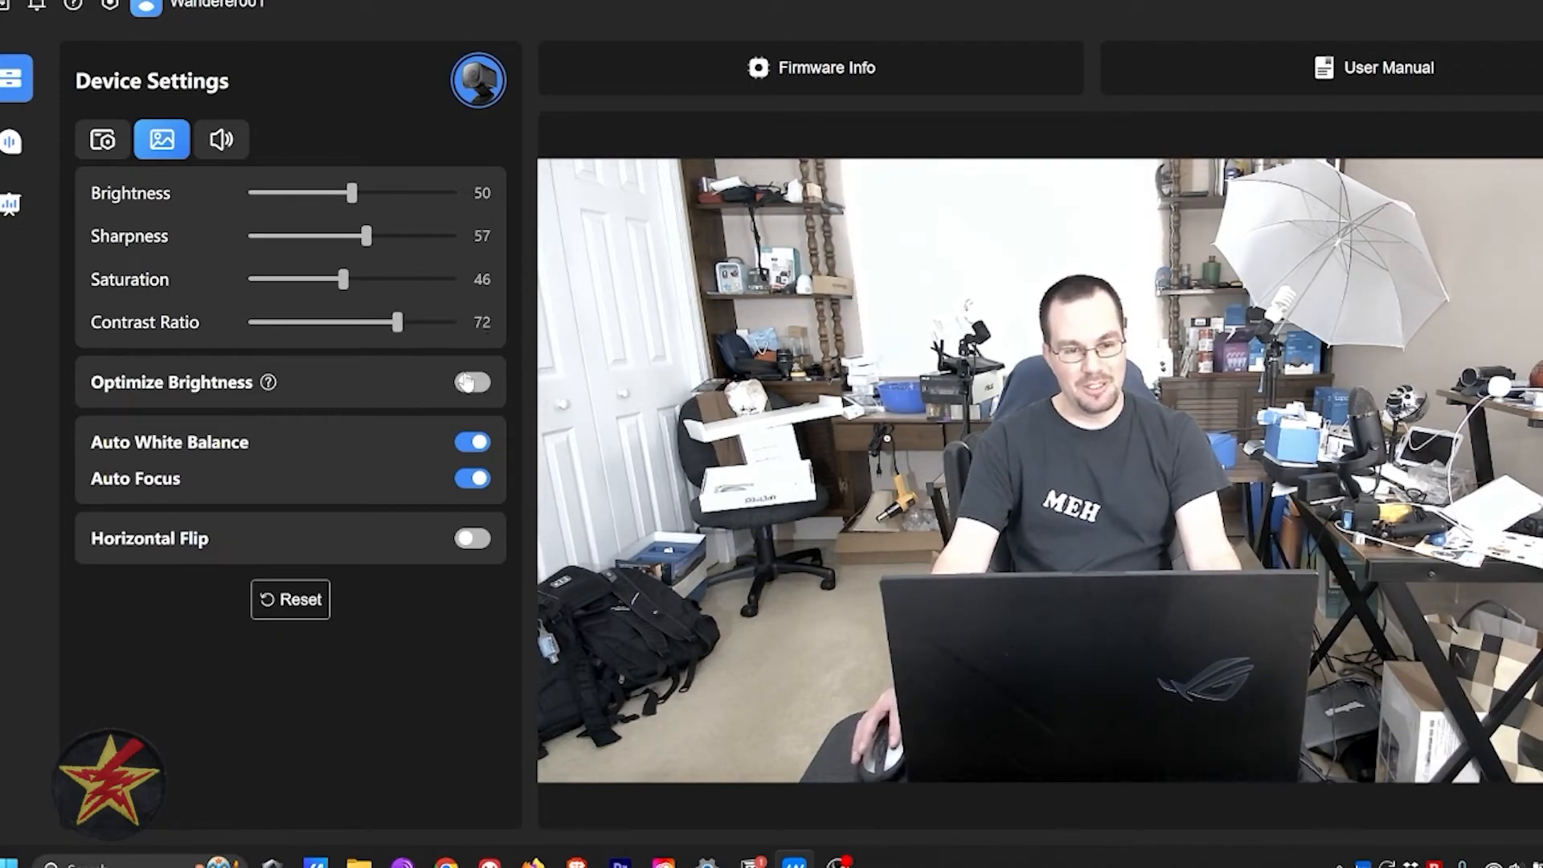
click(307, 609)
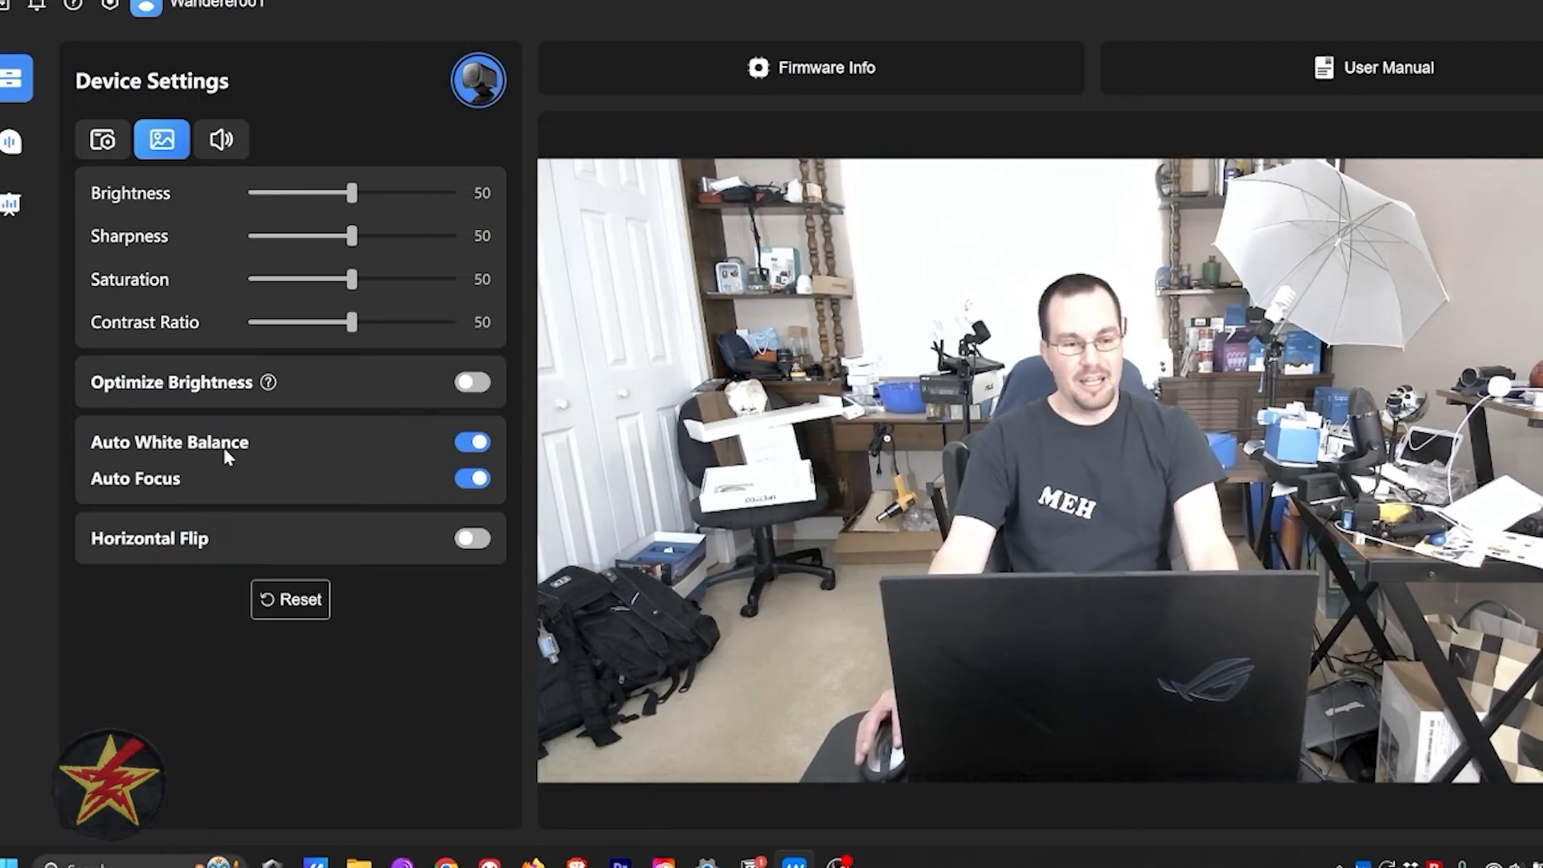
Try manual white balance shifted toward the 2300K end, reset the image settings, and leave Auto White Balance on
click(474, 442)
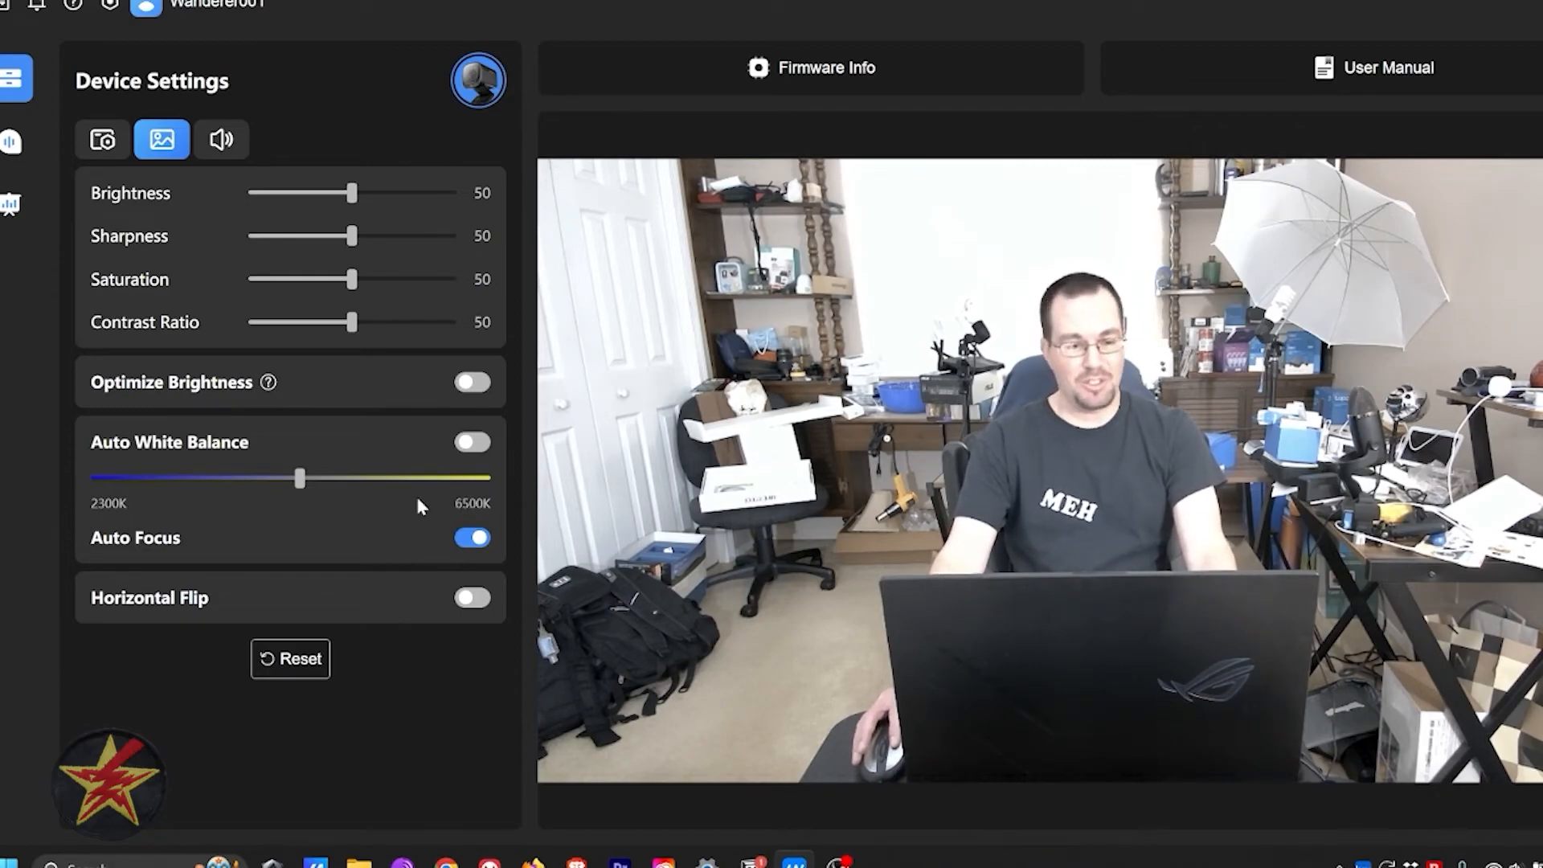
drag(304, 479, 173, 480)
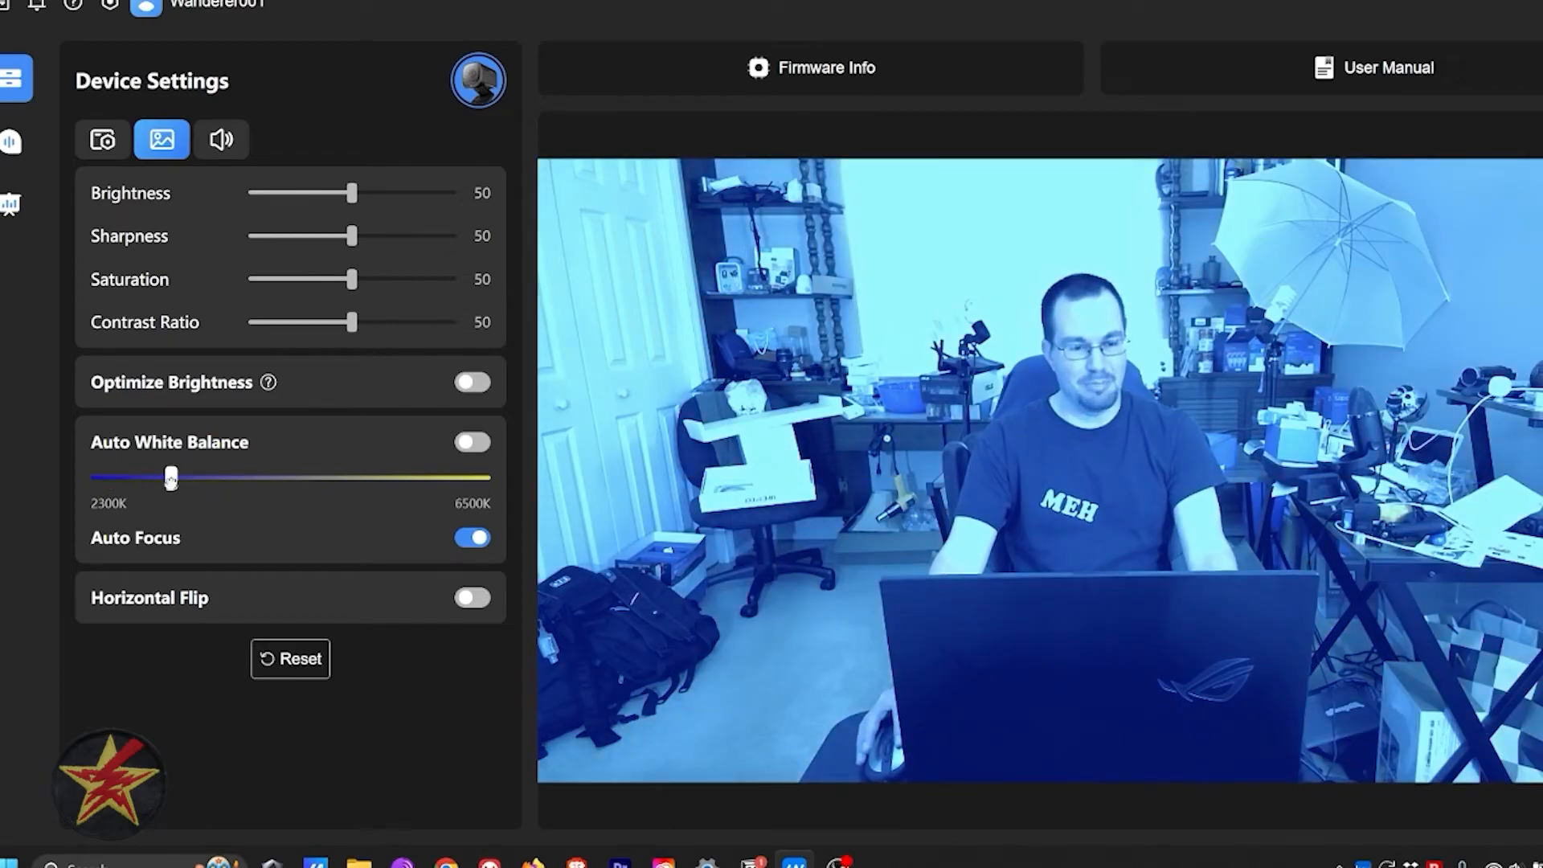
click(294, 674)
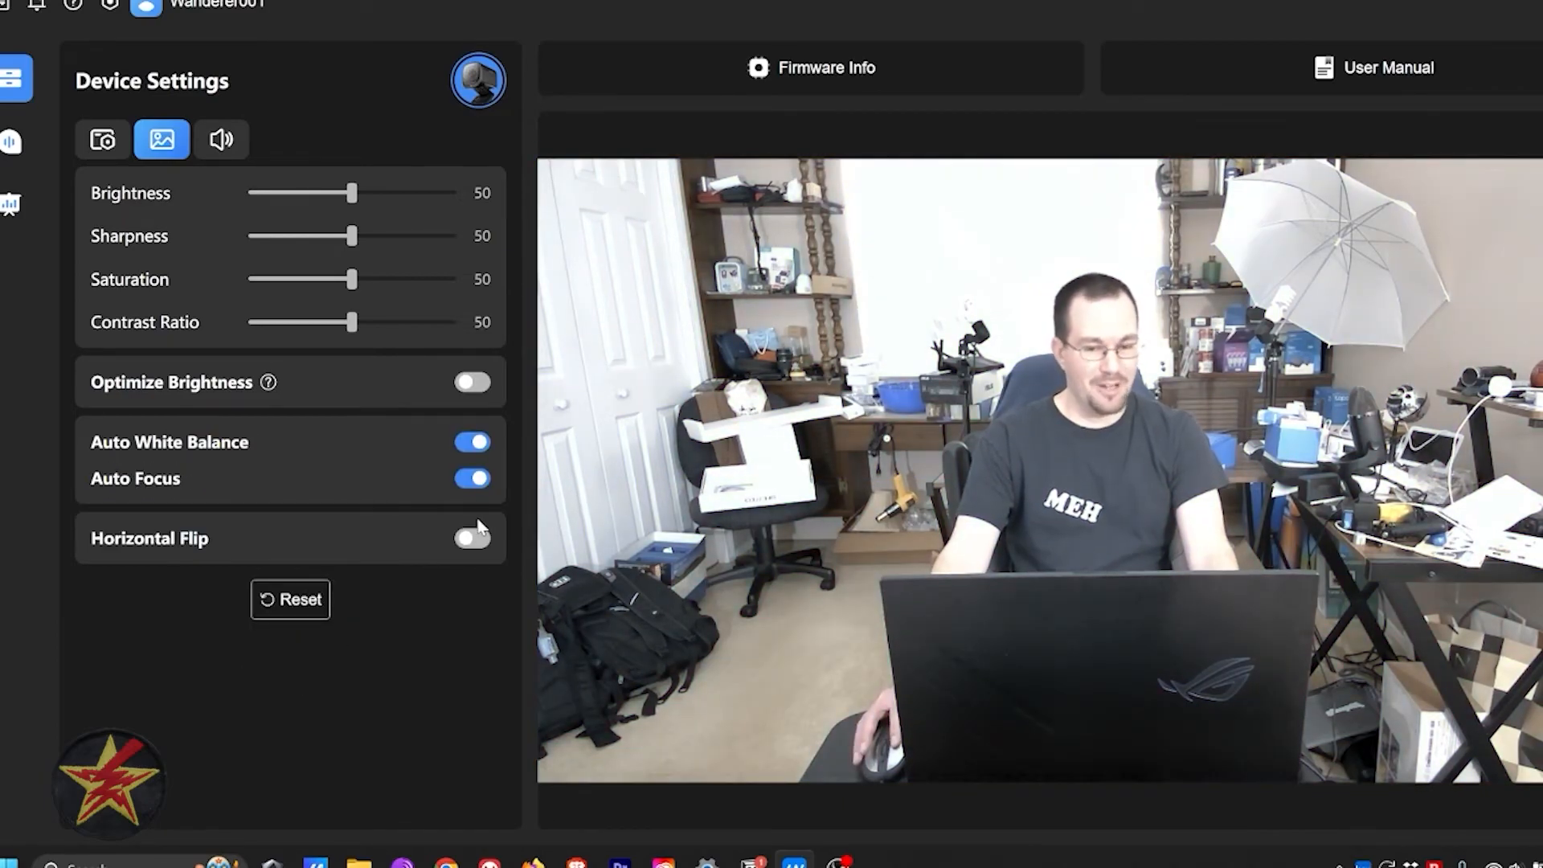
click(480, 446)
click(474, 443)
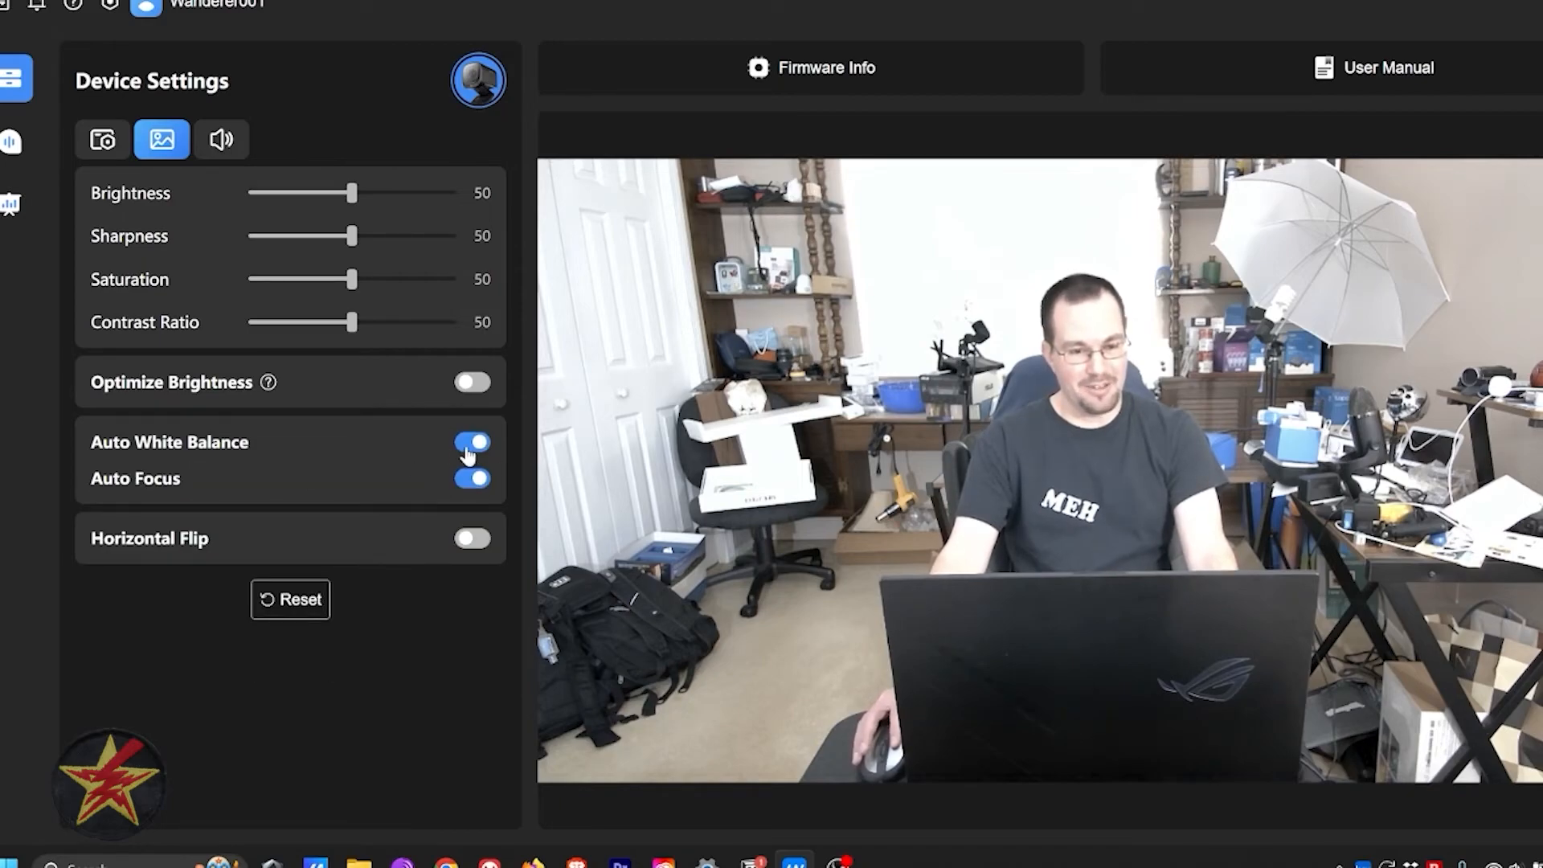
click(471, 442)
click(475, 443)
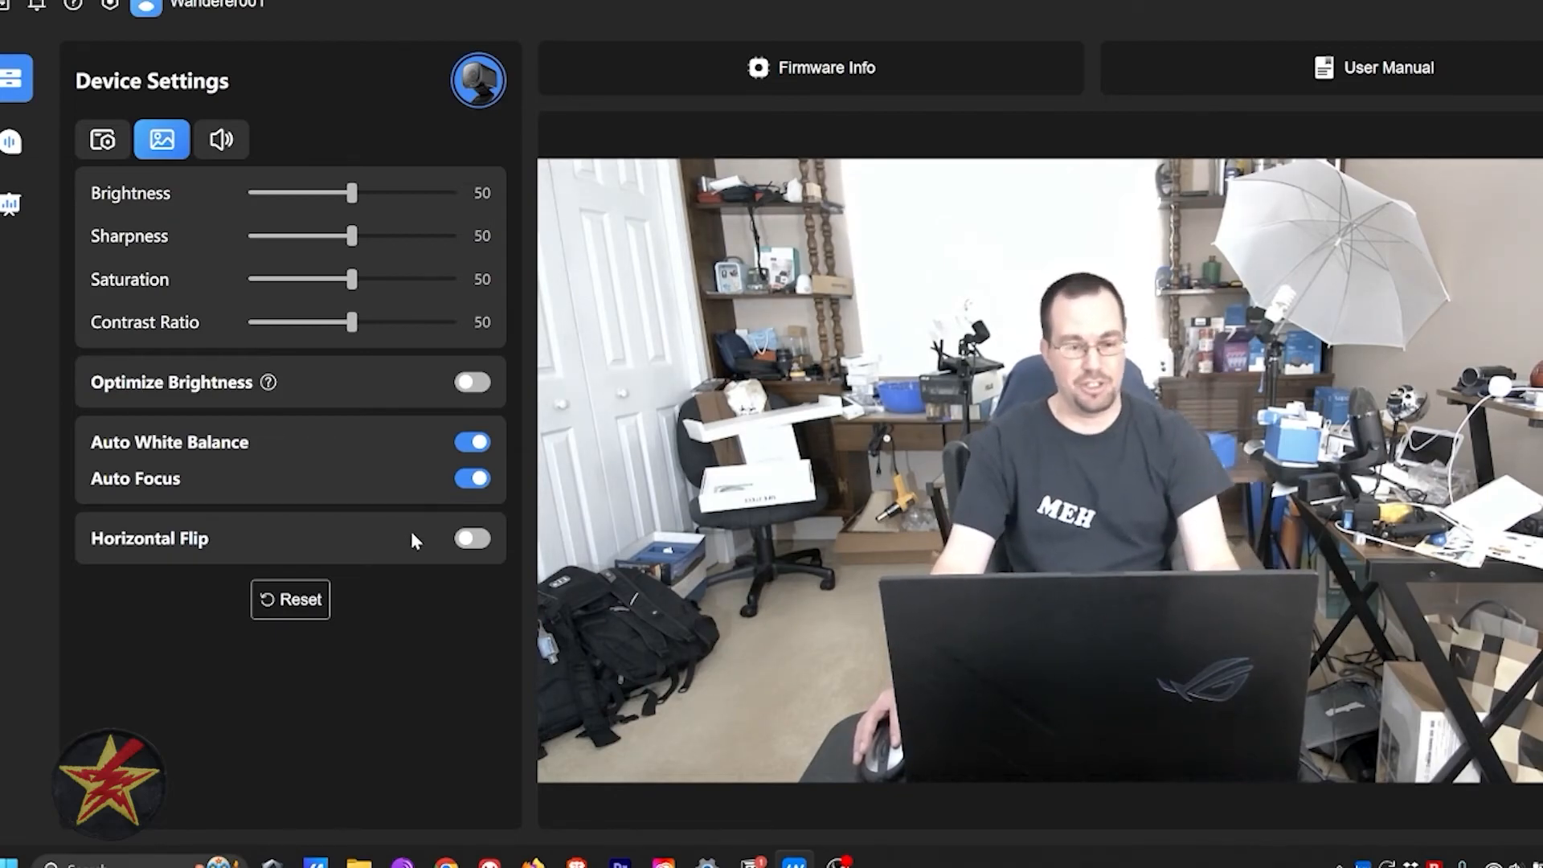
Turn off Auto Focus, try several manual focus positions up to nearly the maximum, and turn Auto Focus back on
click(479, 480)
drag(102, 521, 199, 524)
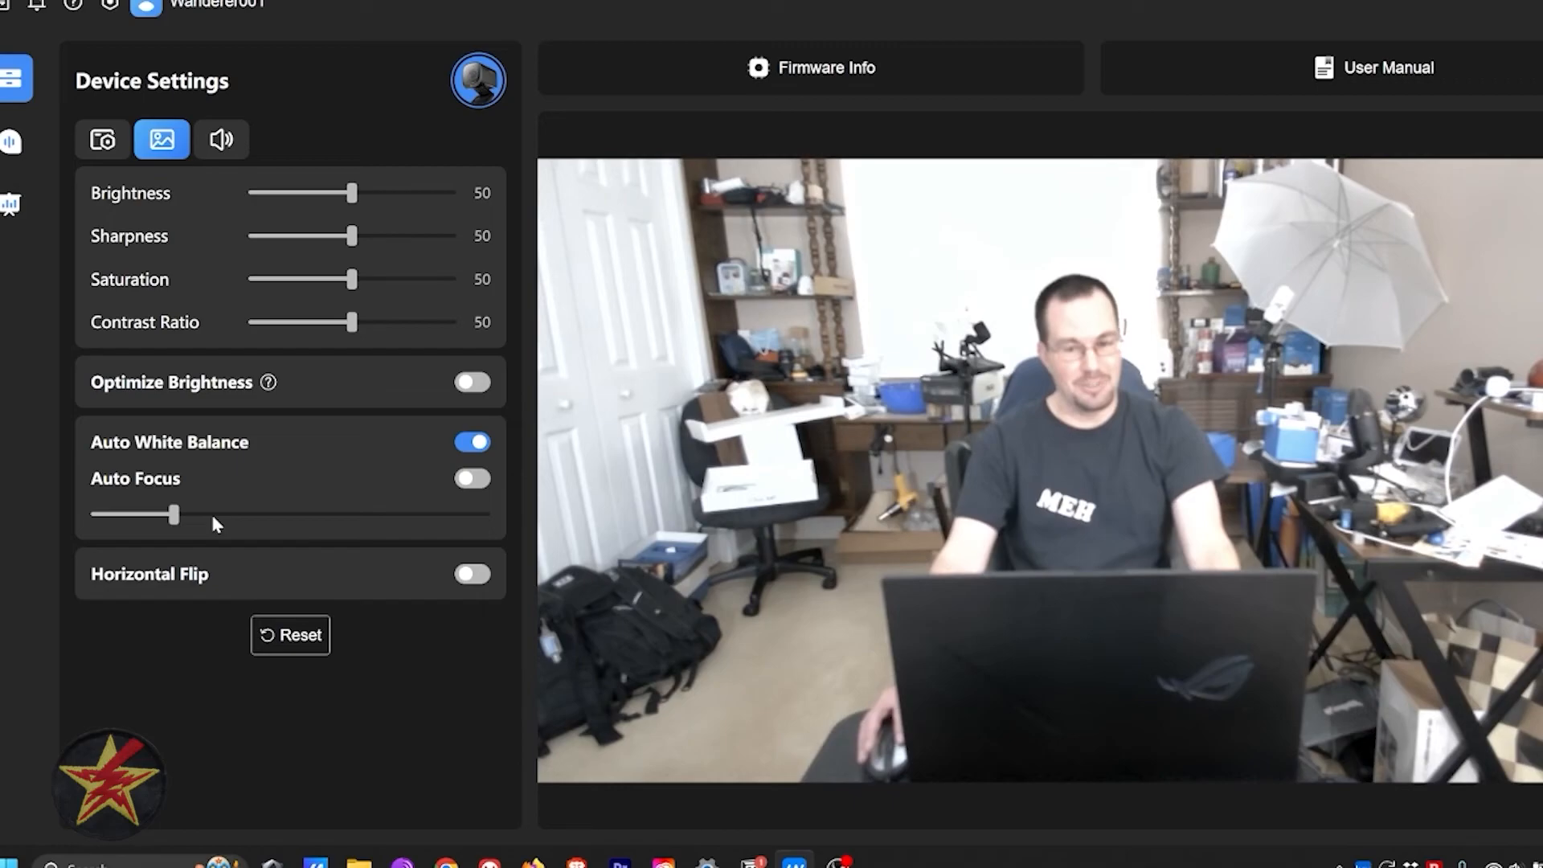
click(201, 515)
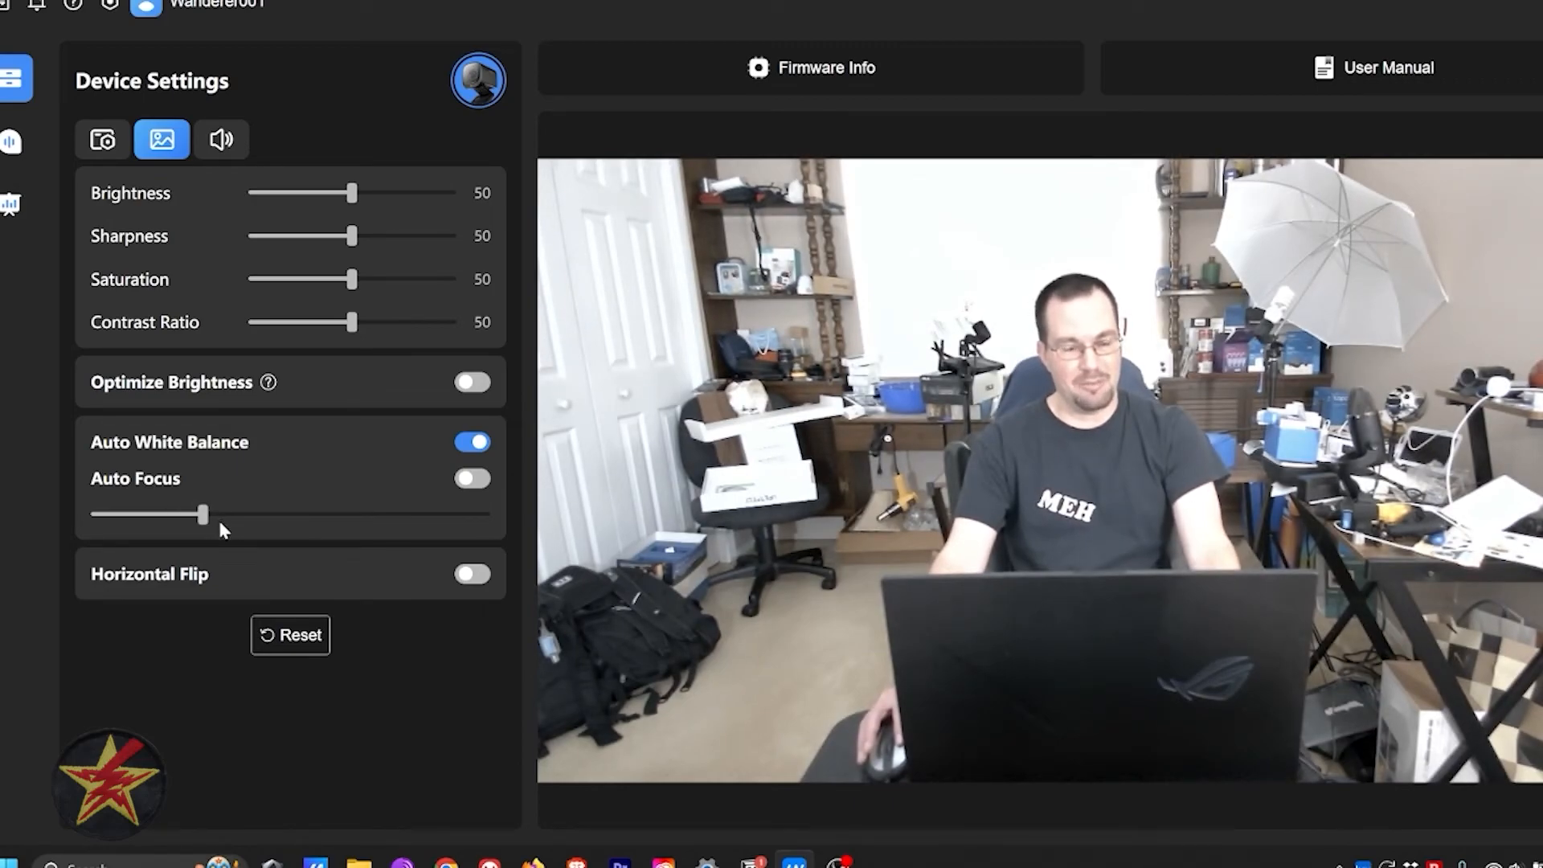
click(474, 516)
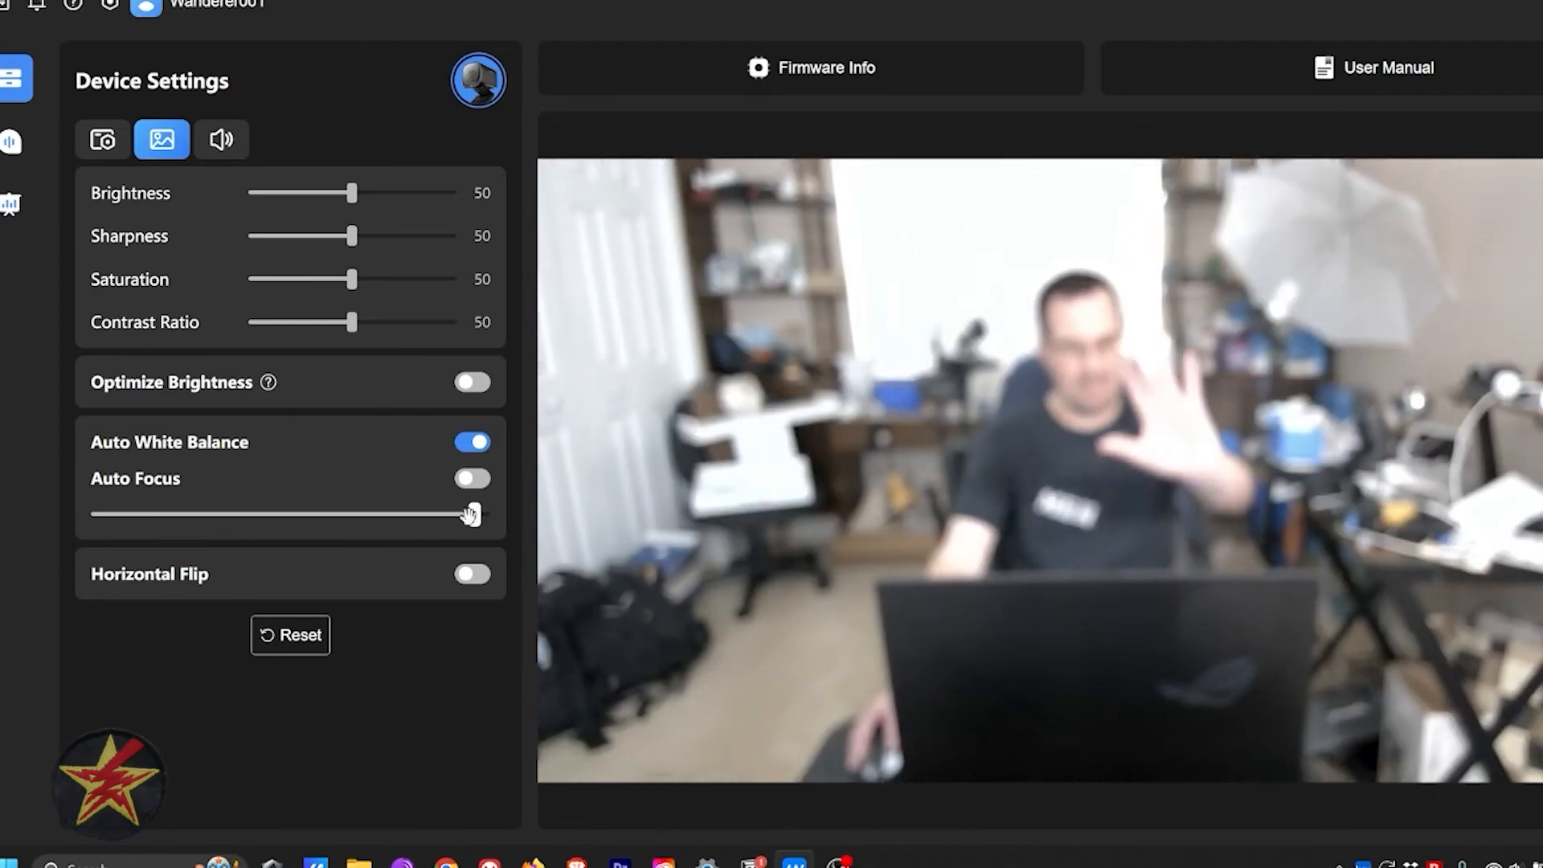
click(465, 482)
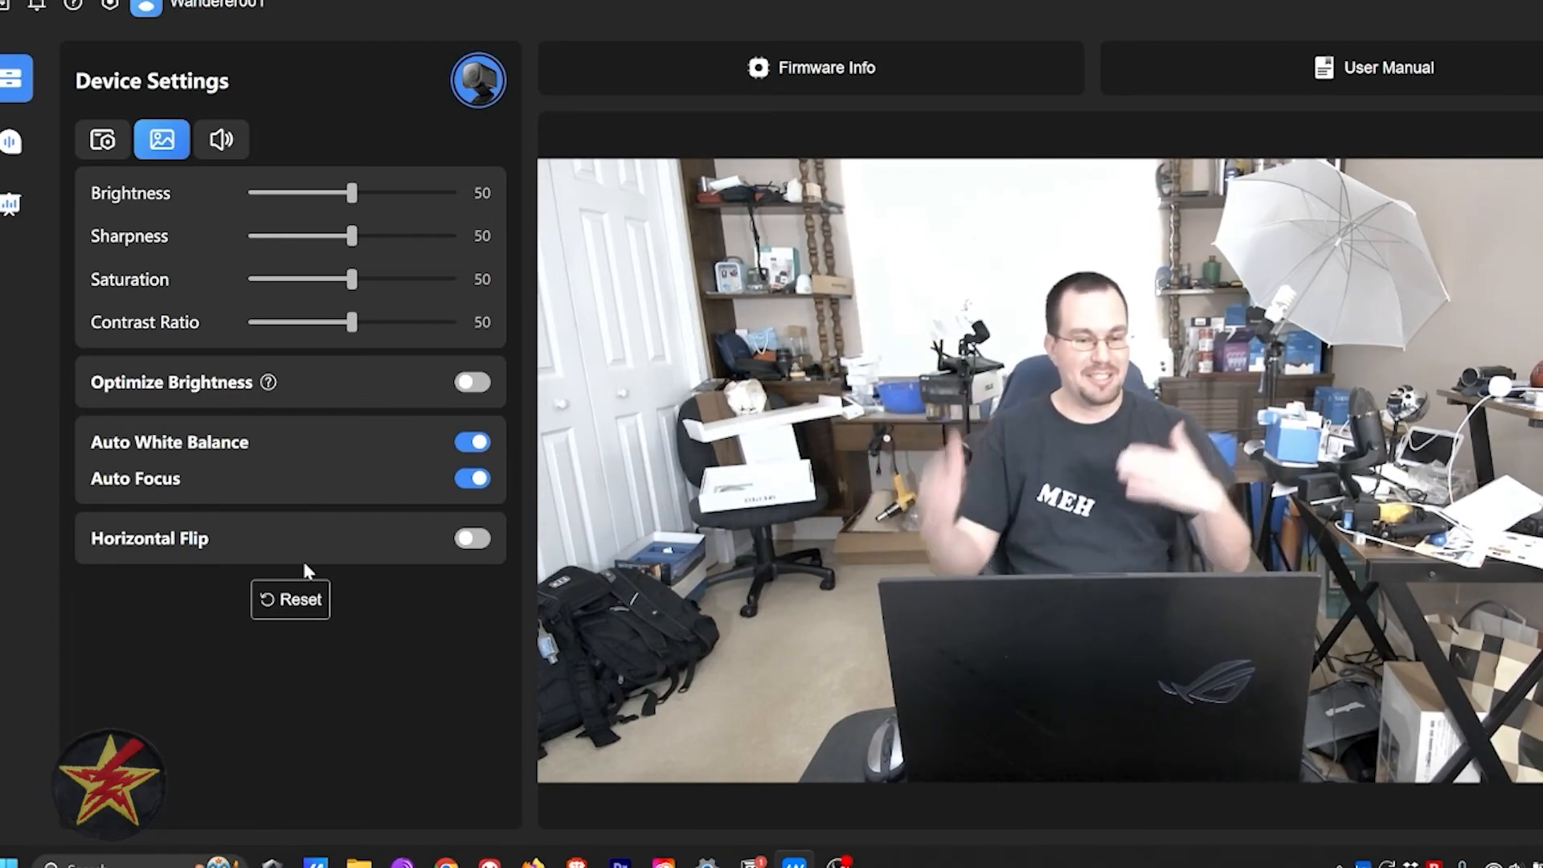
Turn on Horizontal Flip to mirror the webcam picture, and turn it off again
click(470, 540)
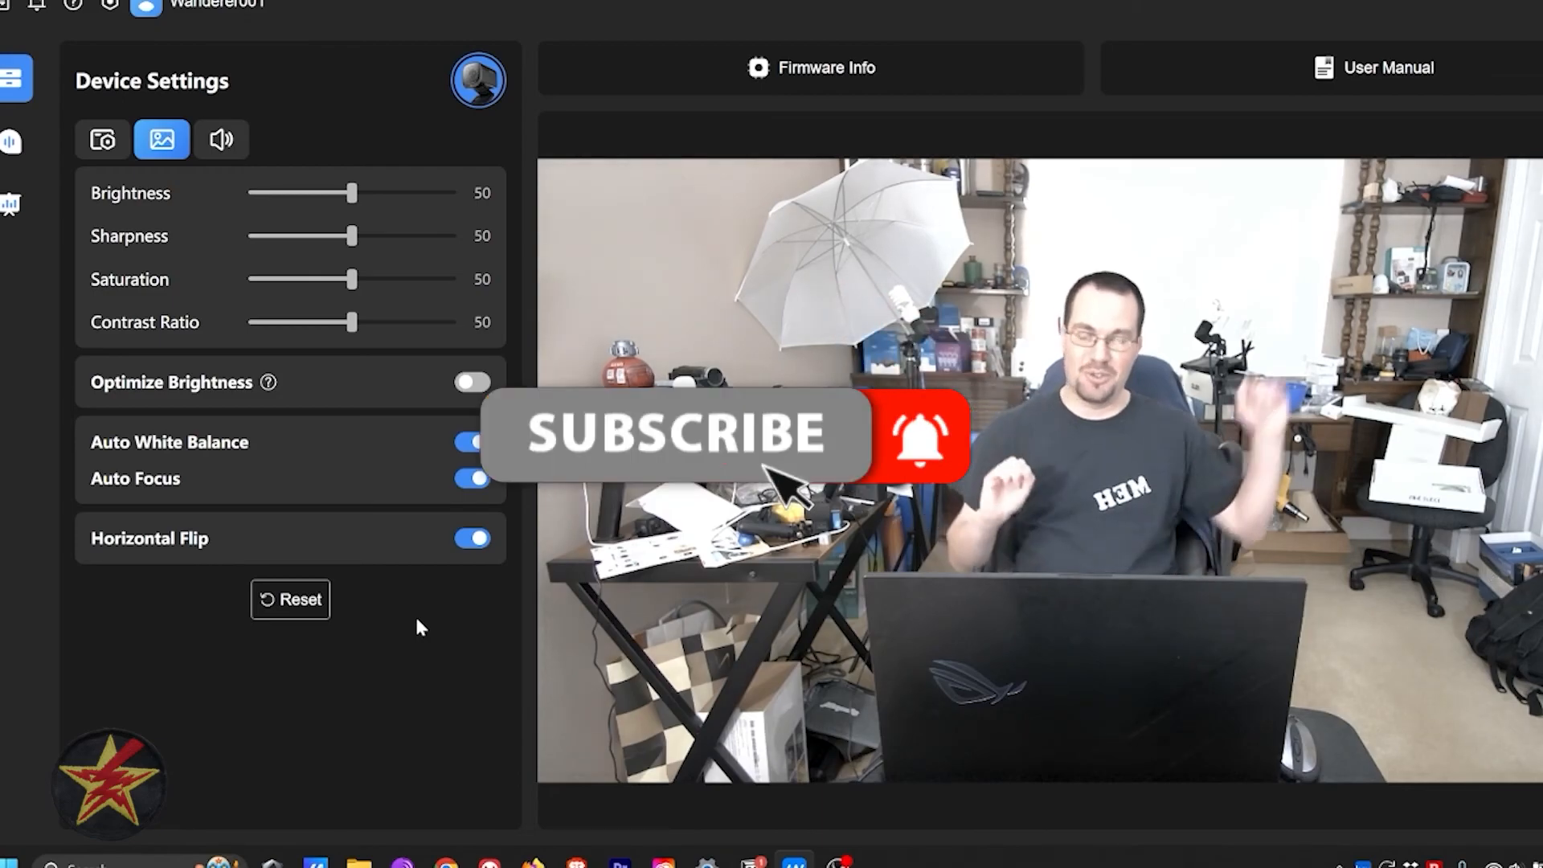
click(474, 551)
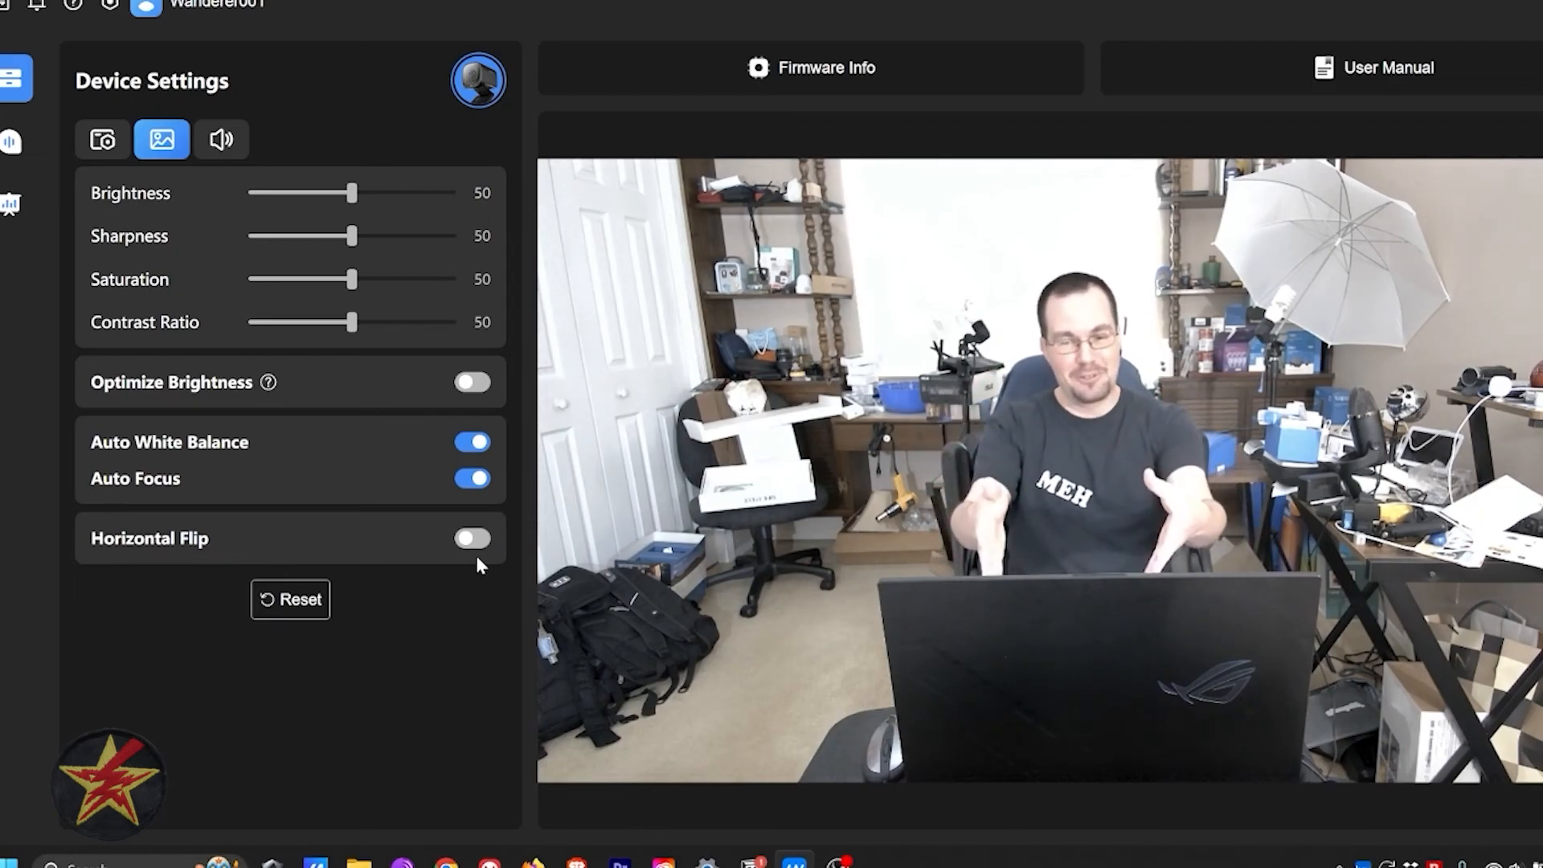
Open the webcam's sound settings
click(228, 150)
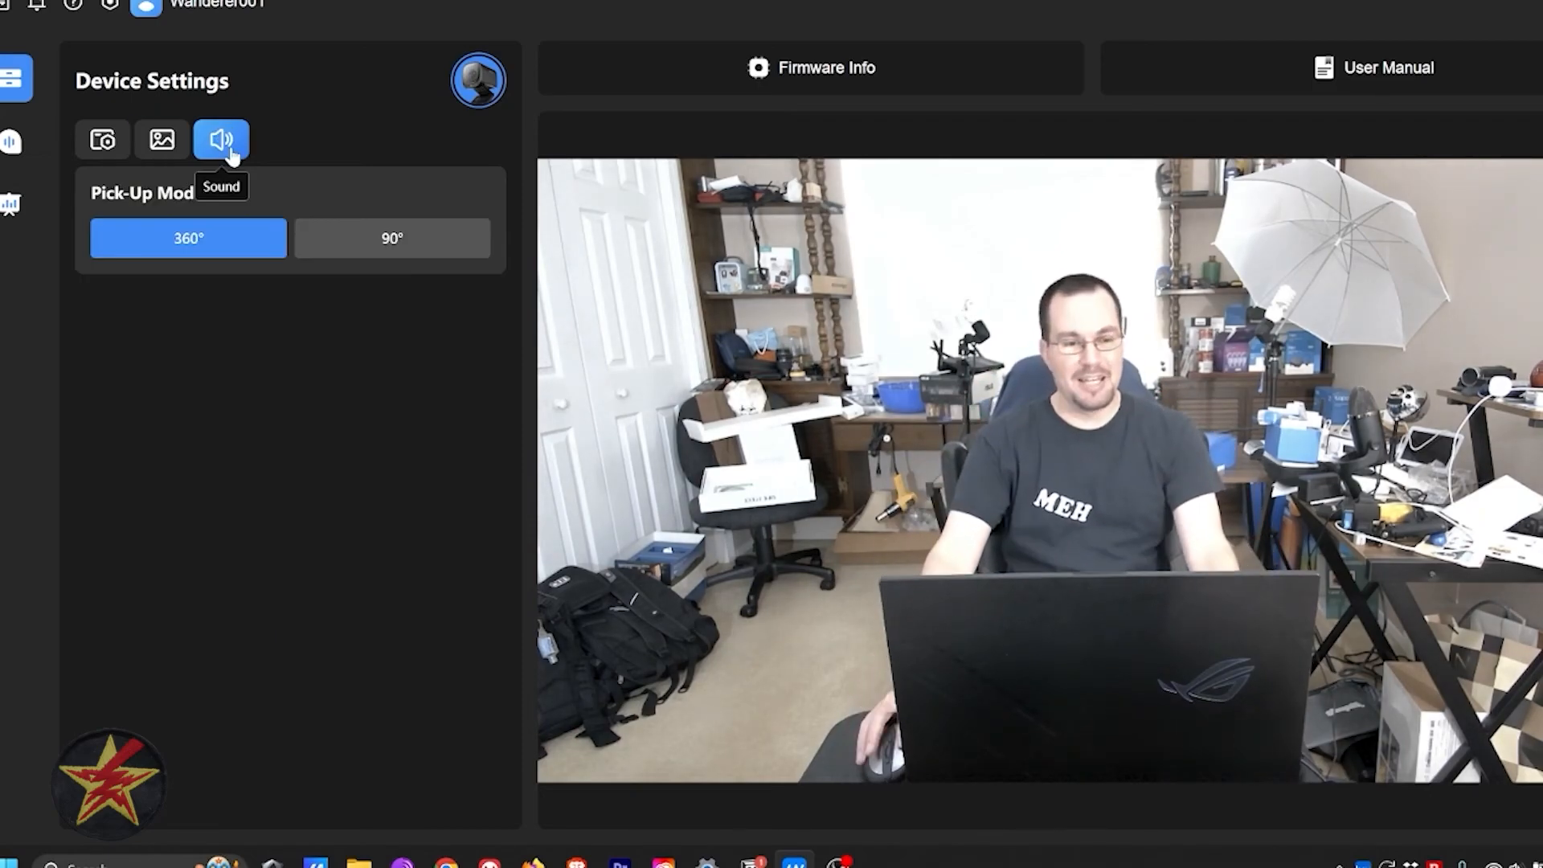